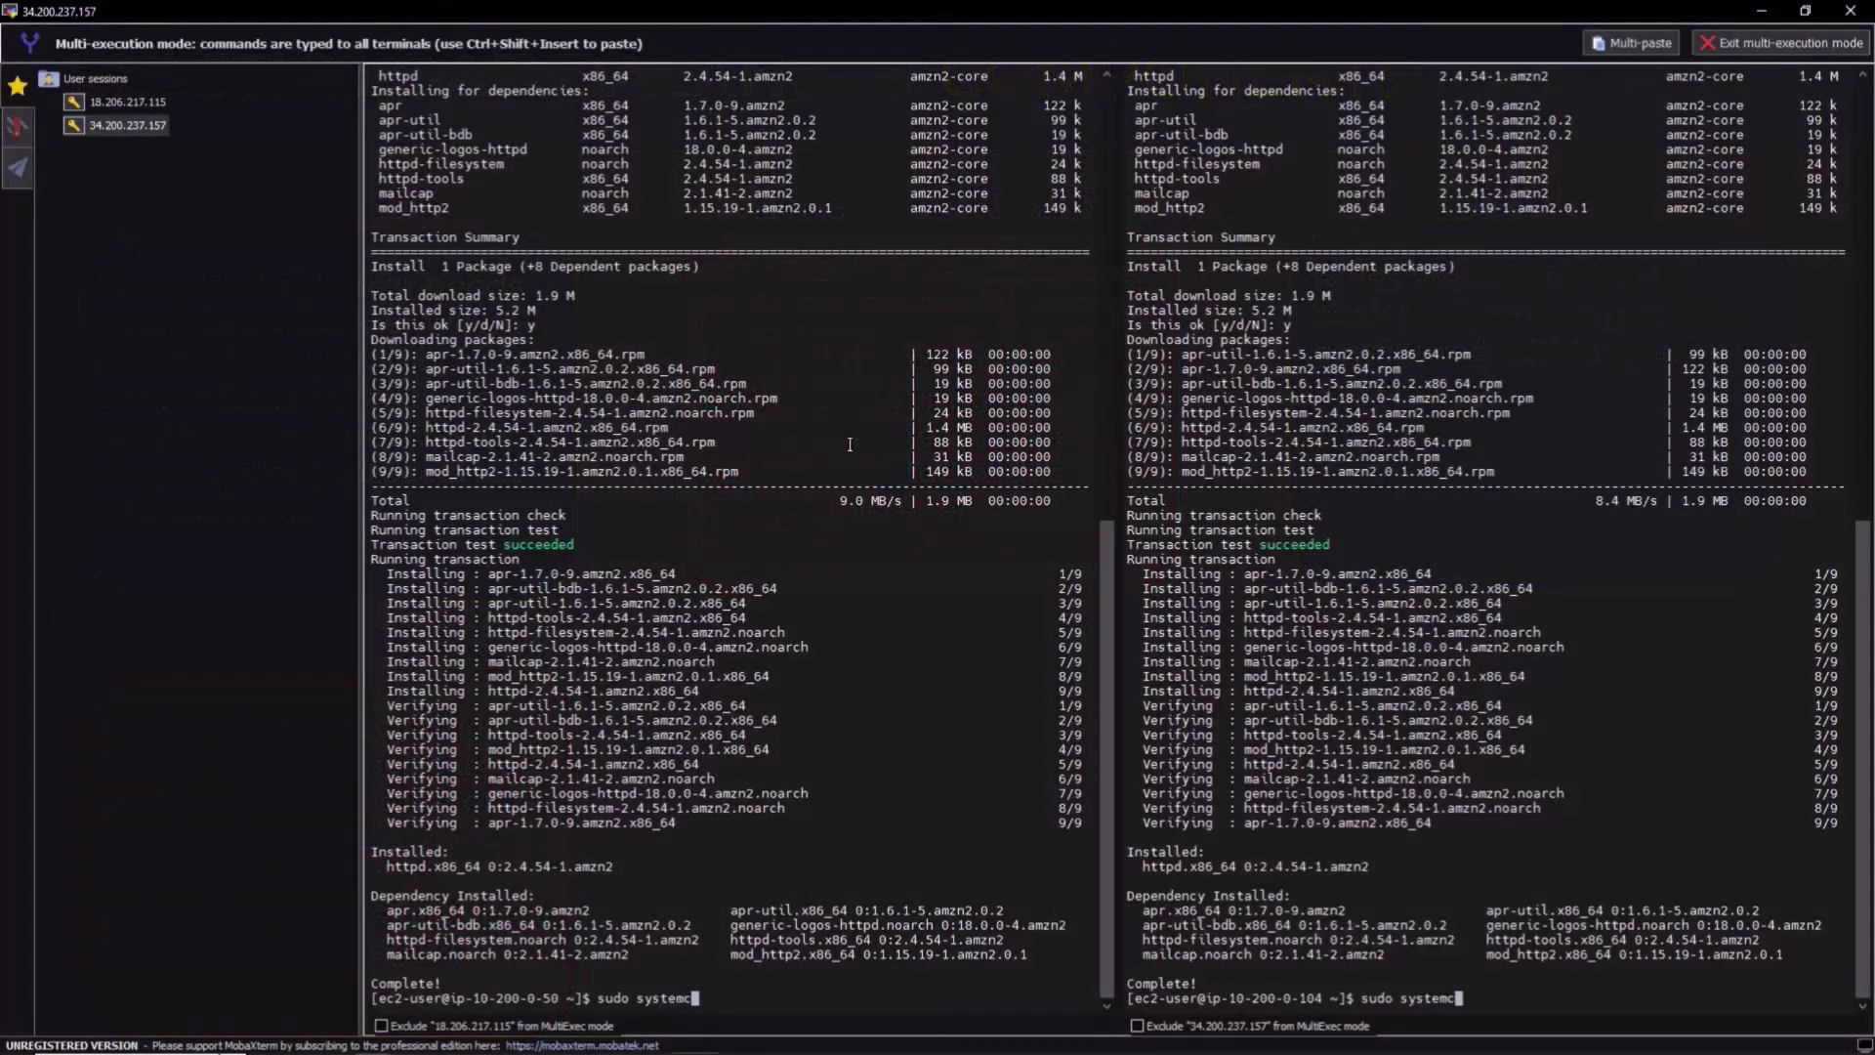
Run sudo systemctl start httpd on both servers and switch to the browser to check the second server's web page.
{"action": "type", "text": "htt"}
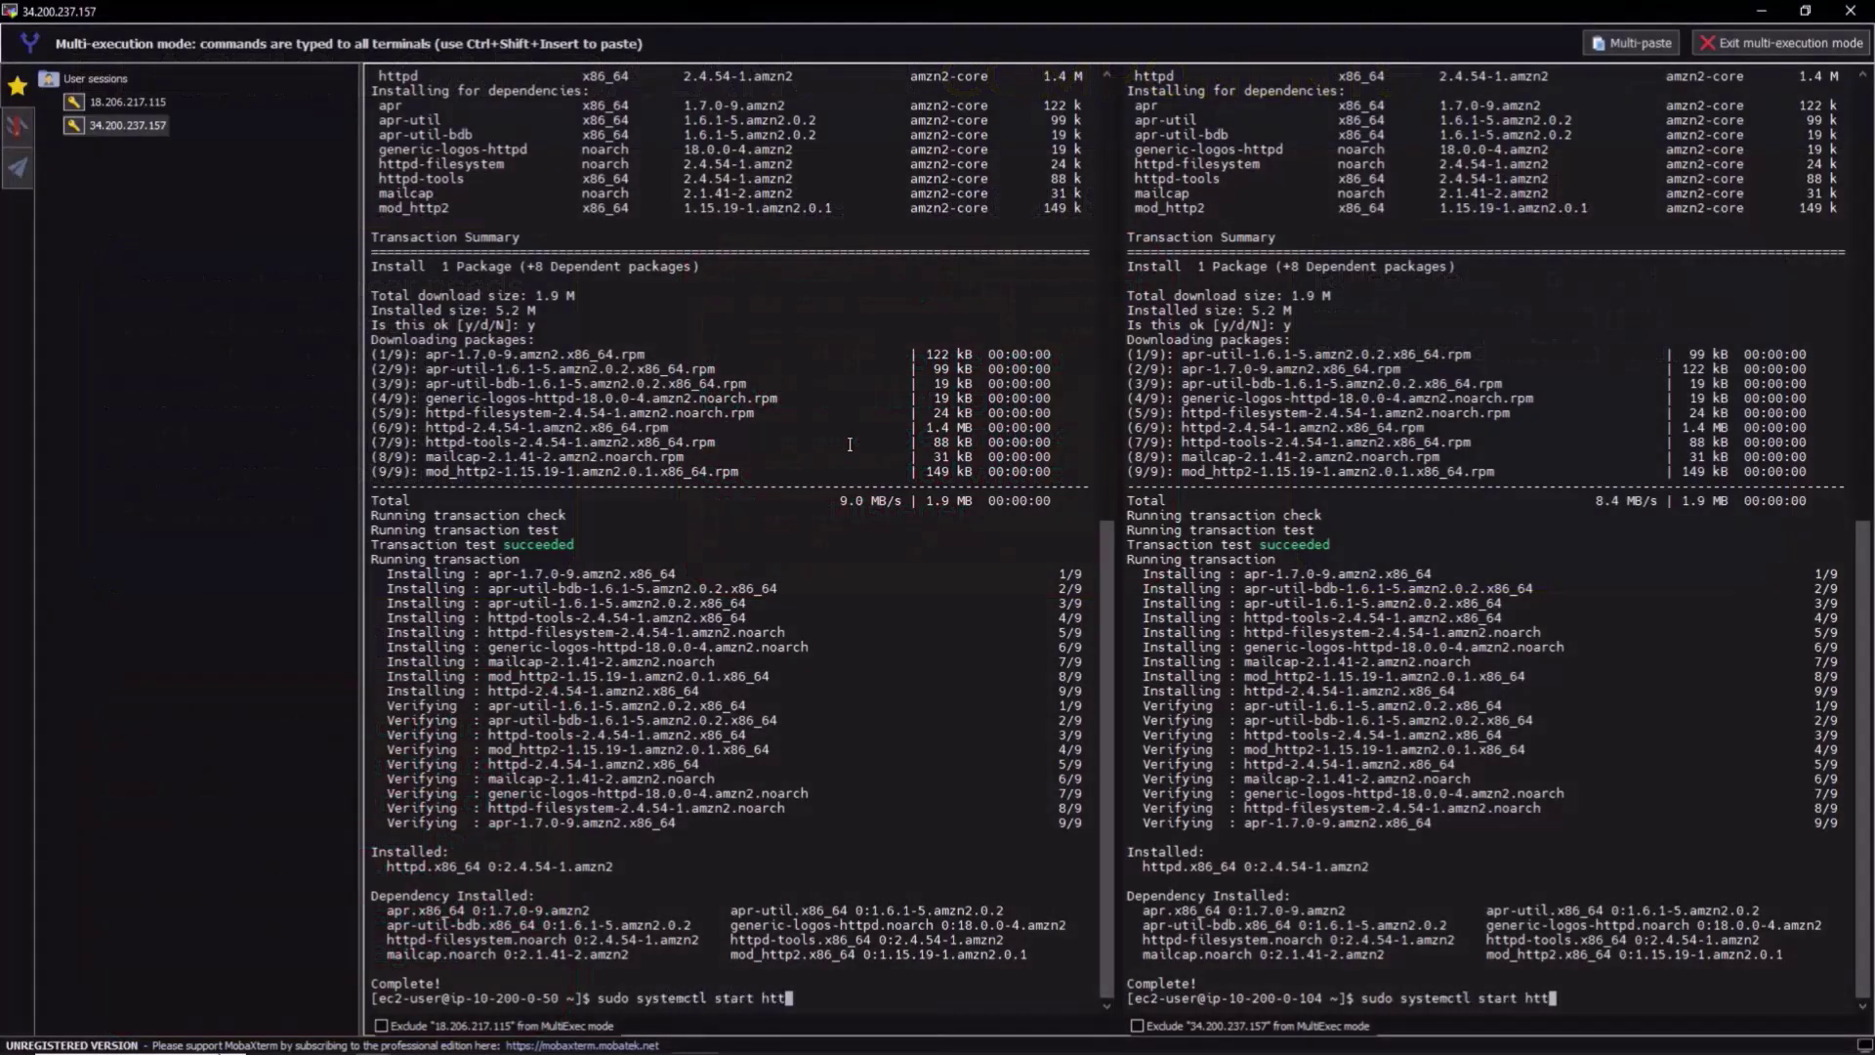
{"action": "type", "text": "pd"}
{"action": "key", "text": "Return"}
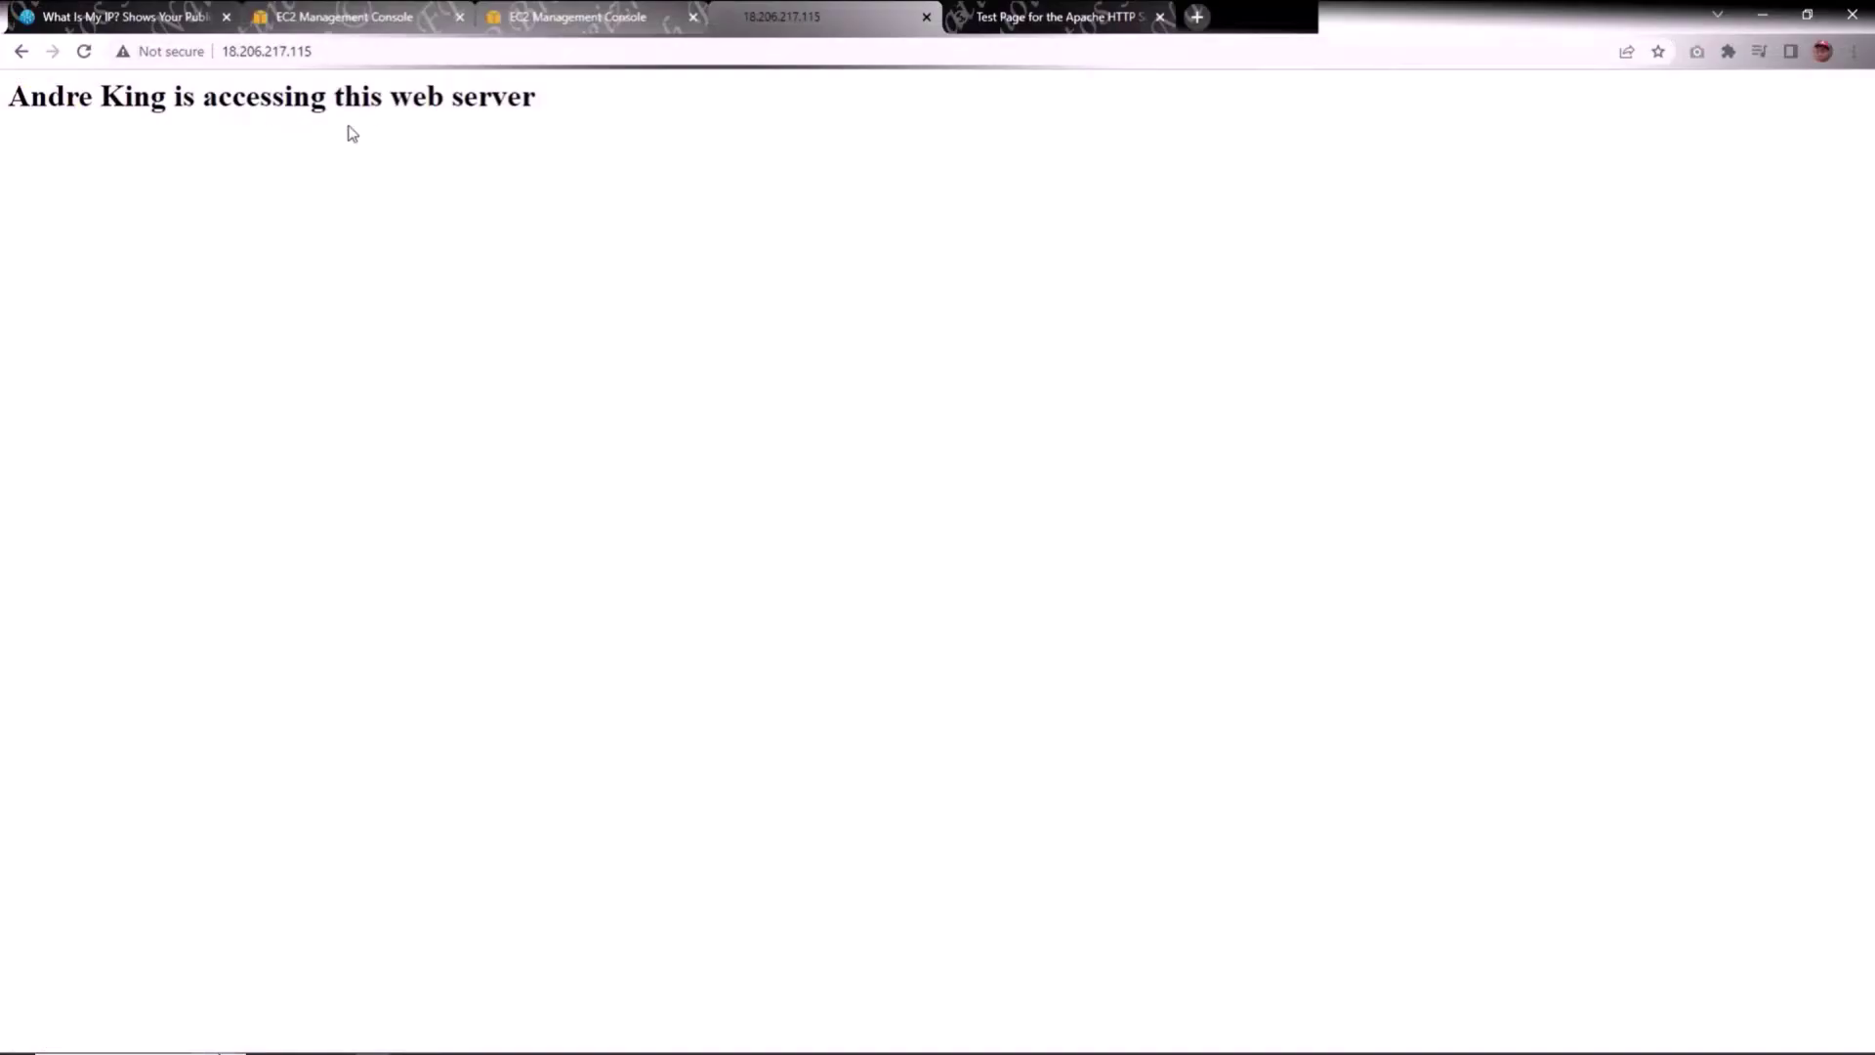
{"action": "left_click", "coordinate": [1021, 16]}
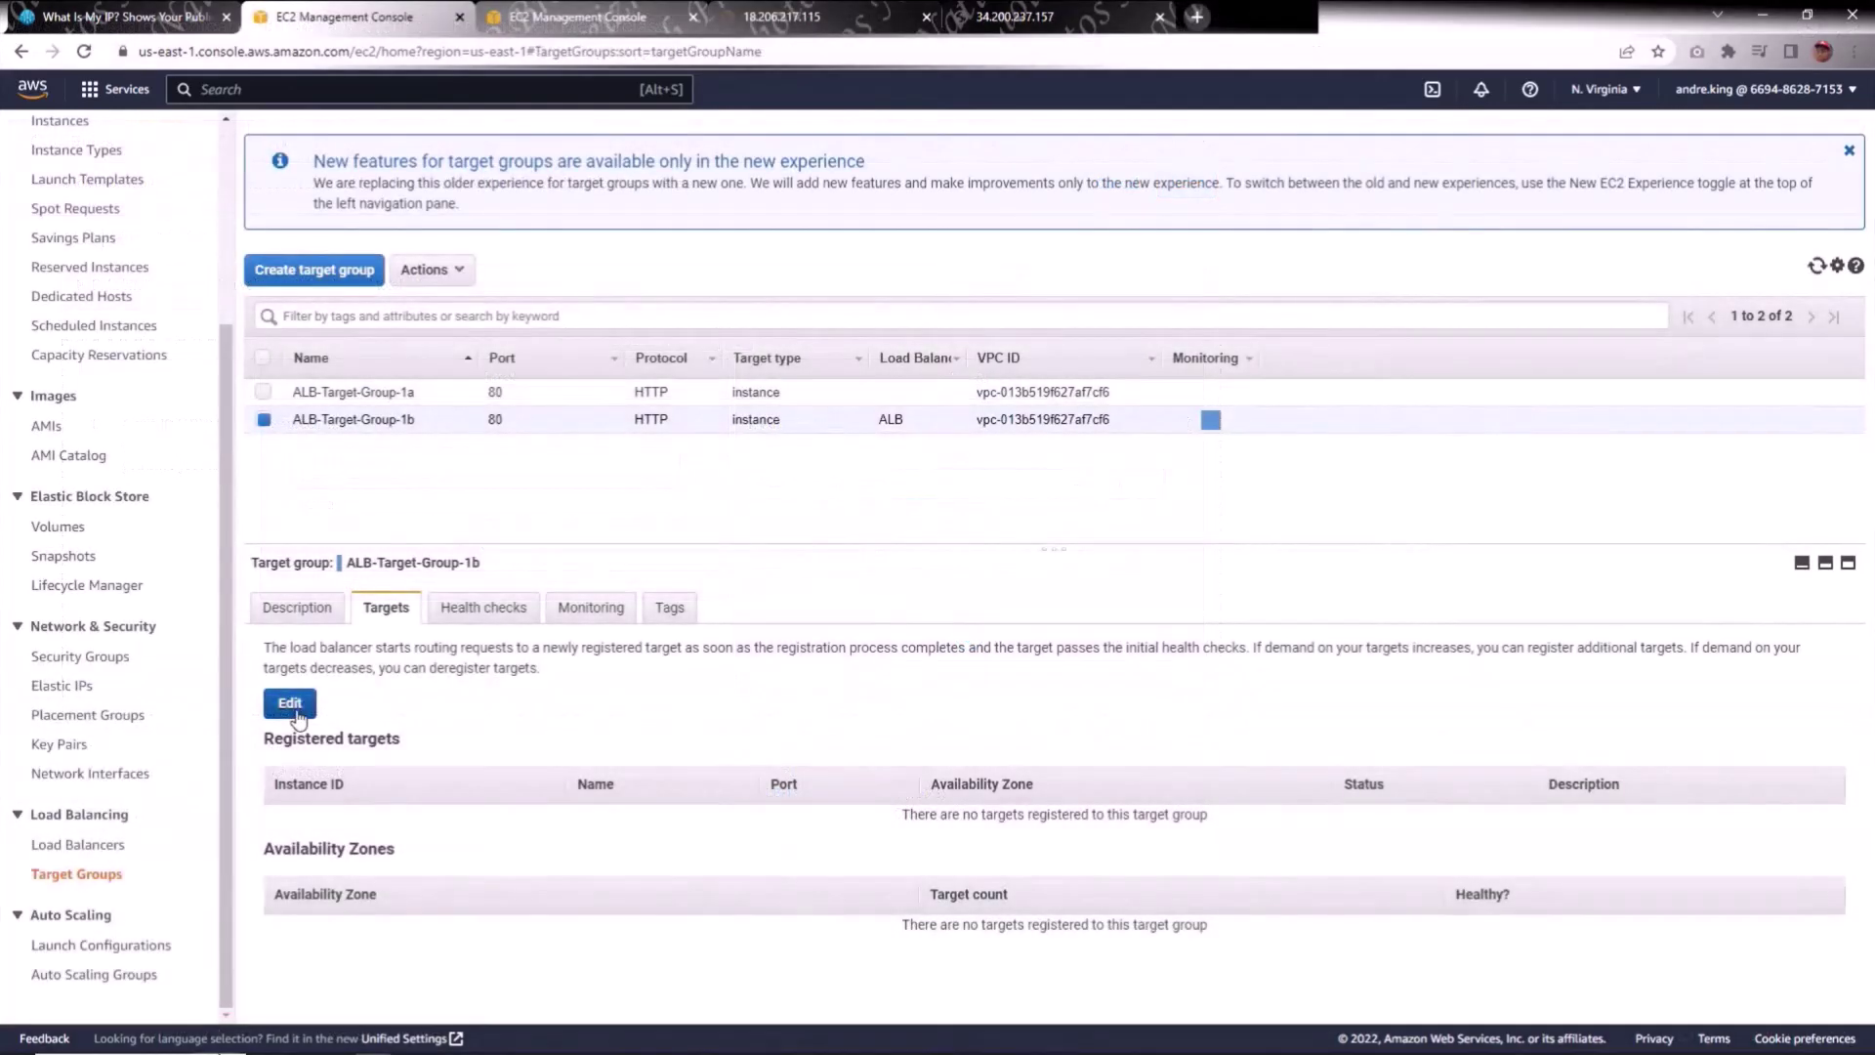
Add the instance Linux-Server-1b to the registered targets of ALB-Target-Group-1b on port 80.
{"action": "left_click", "coordinate": [297, 714]}
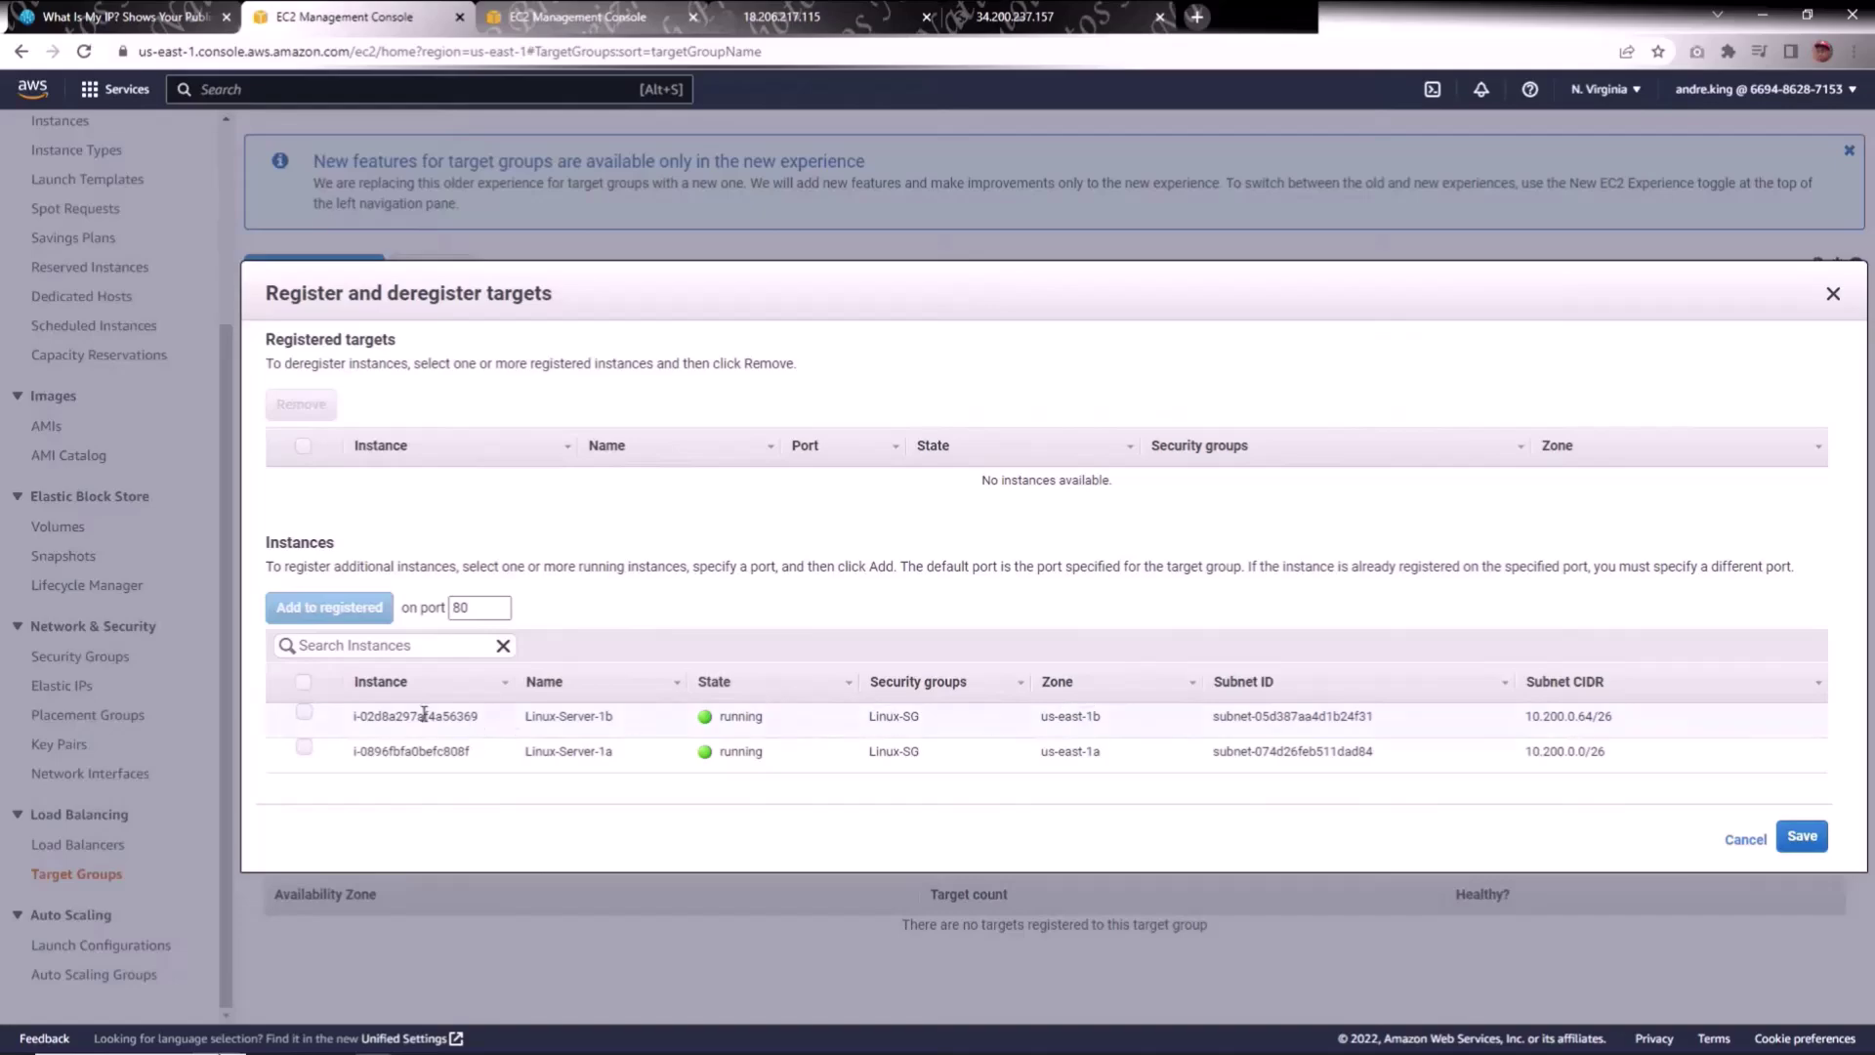
{"action": "left_click", "coordinate": [303, 713]}
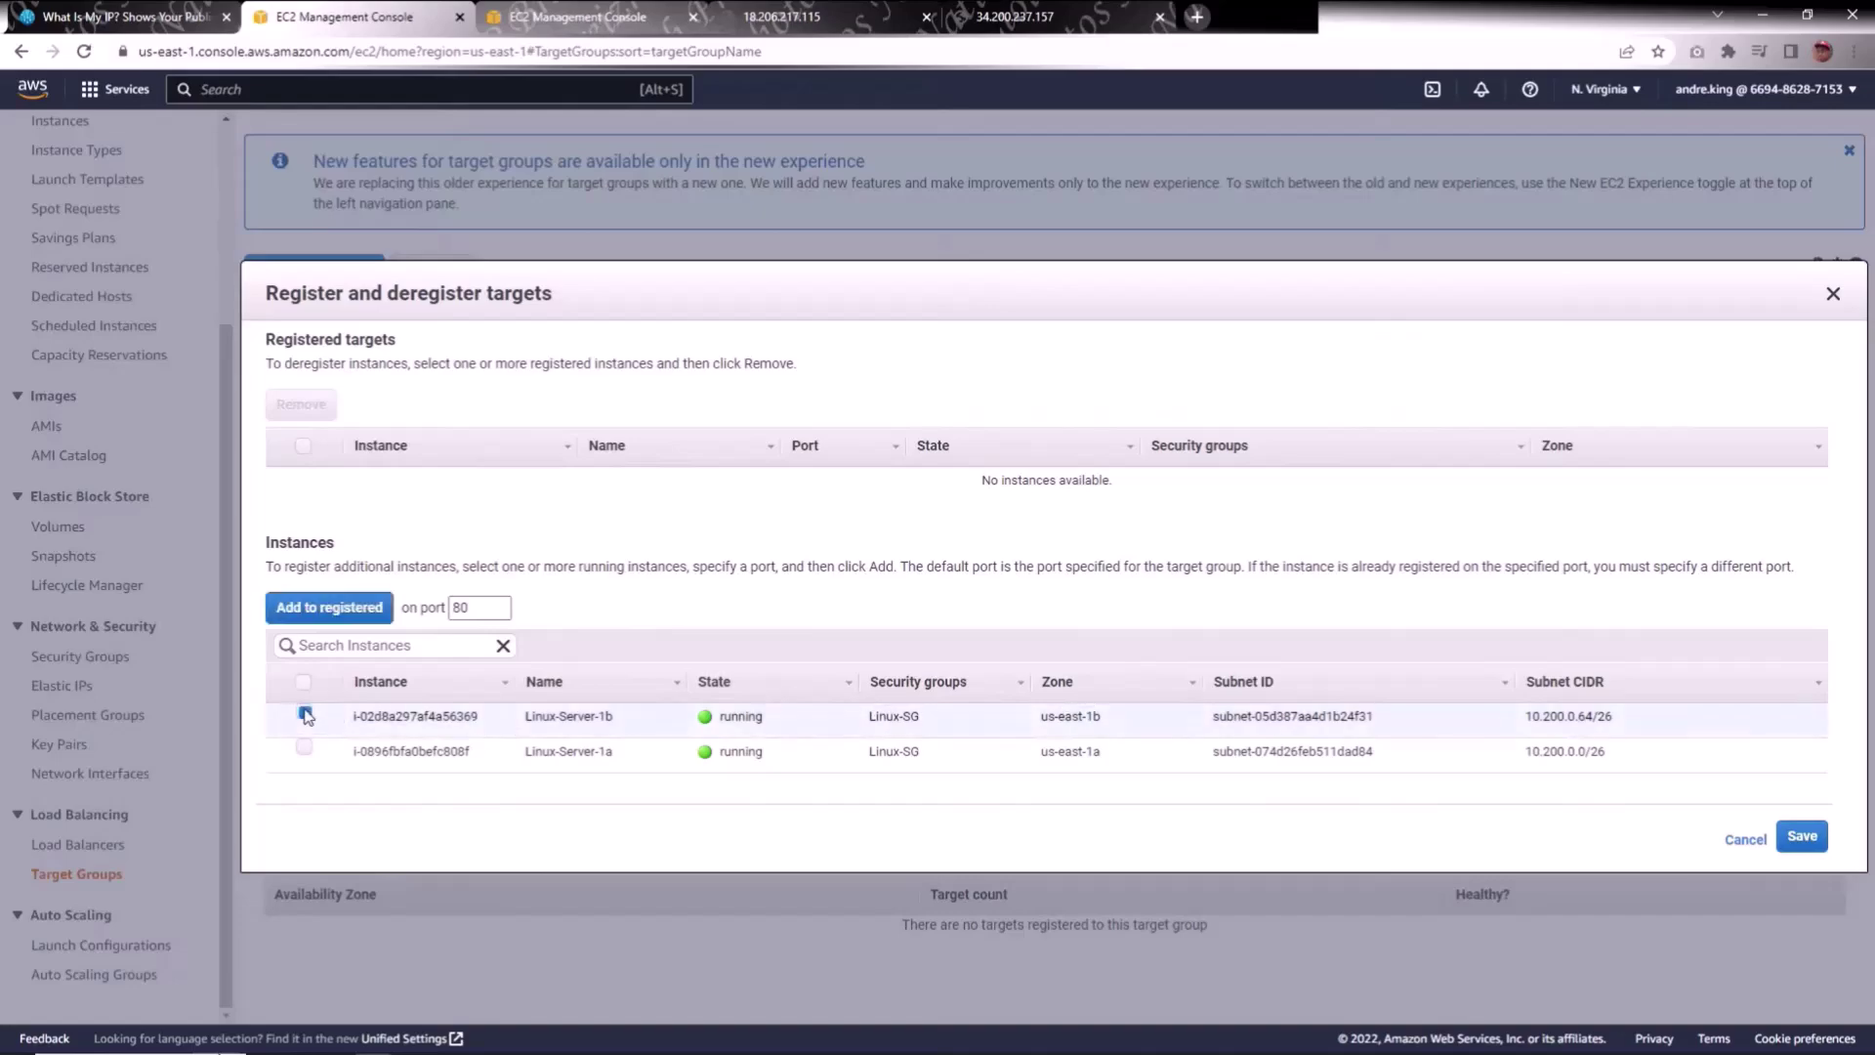
{"action": "left_click", "coordinate": [329, 606]}
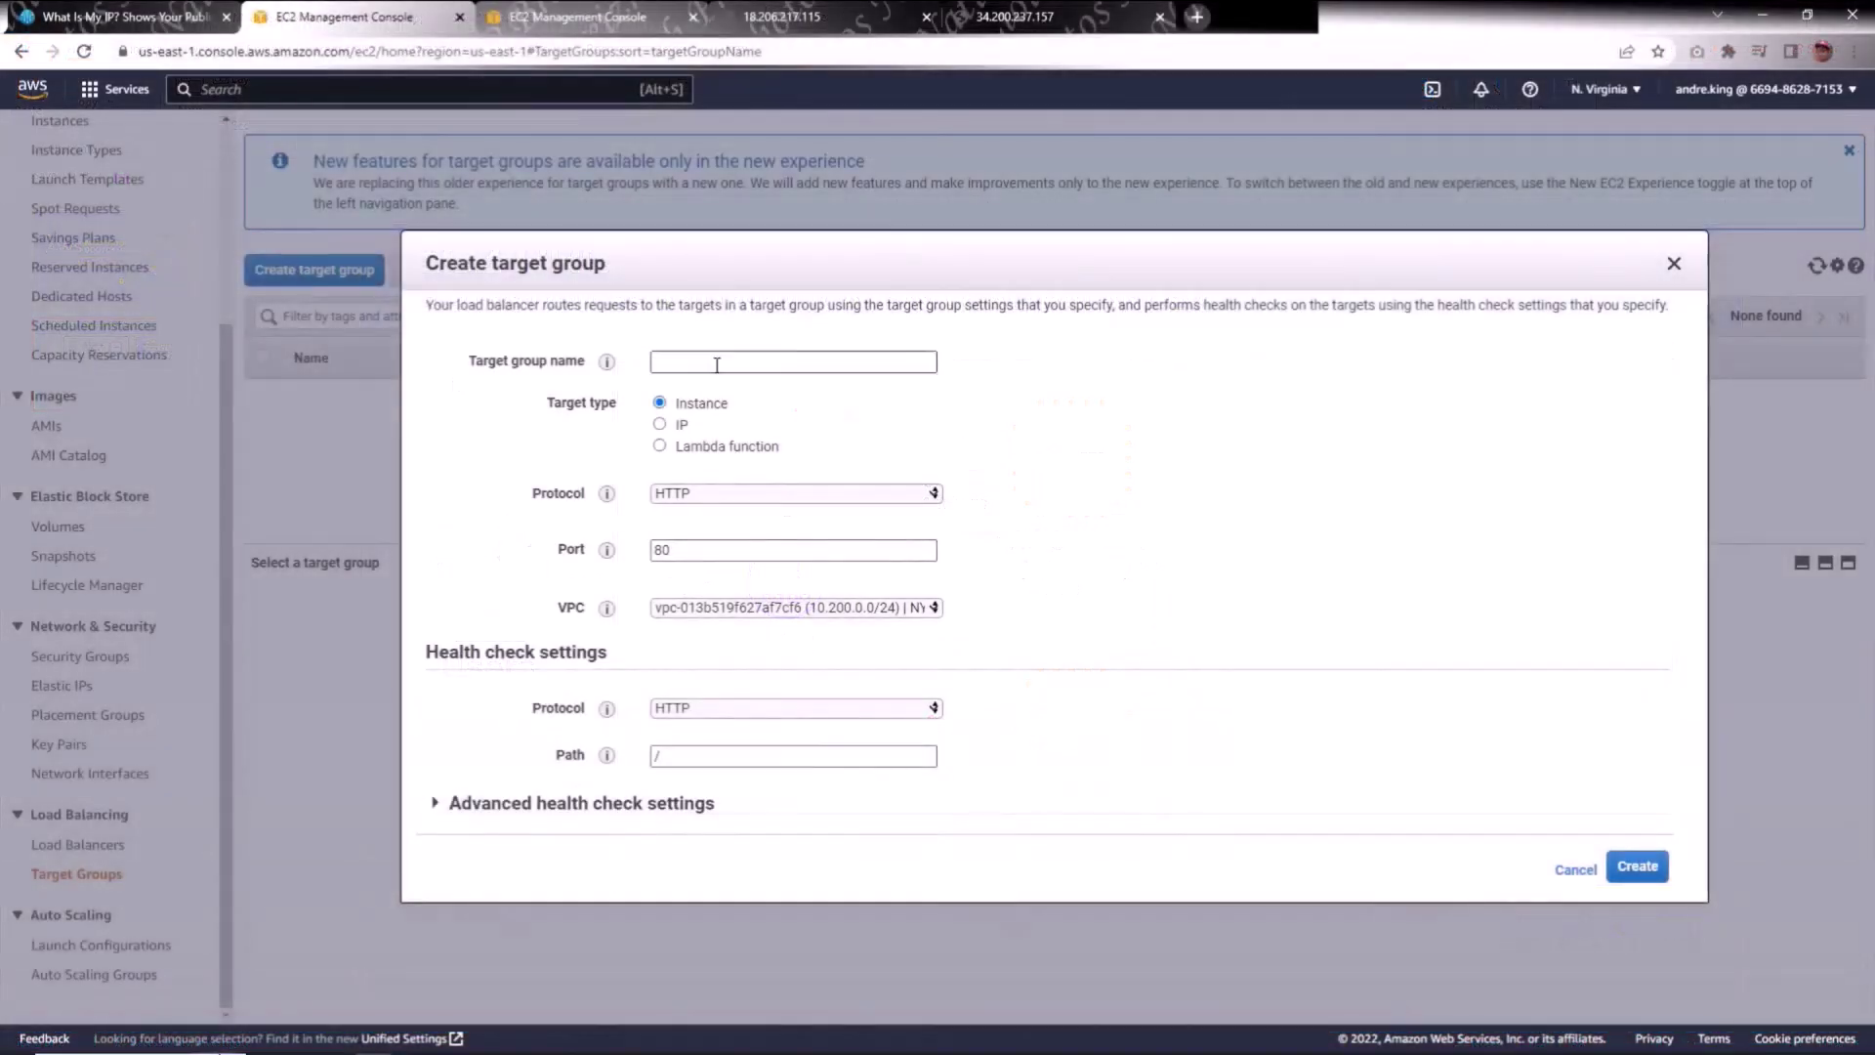
Create the target group ALB-Target-Group-1a in the VPC vpc-013b519f627af7cf6 (10.200.0.0/24) and show its targets.
{"action": "left_click", "coordinate": [707, 363]}
{"action": "type", "text": "A"}
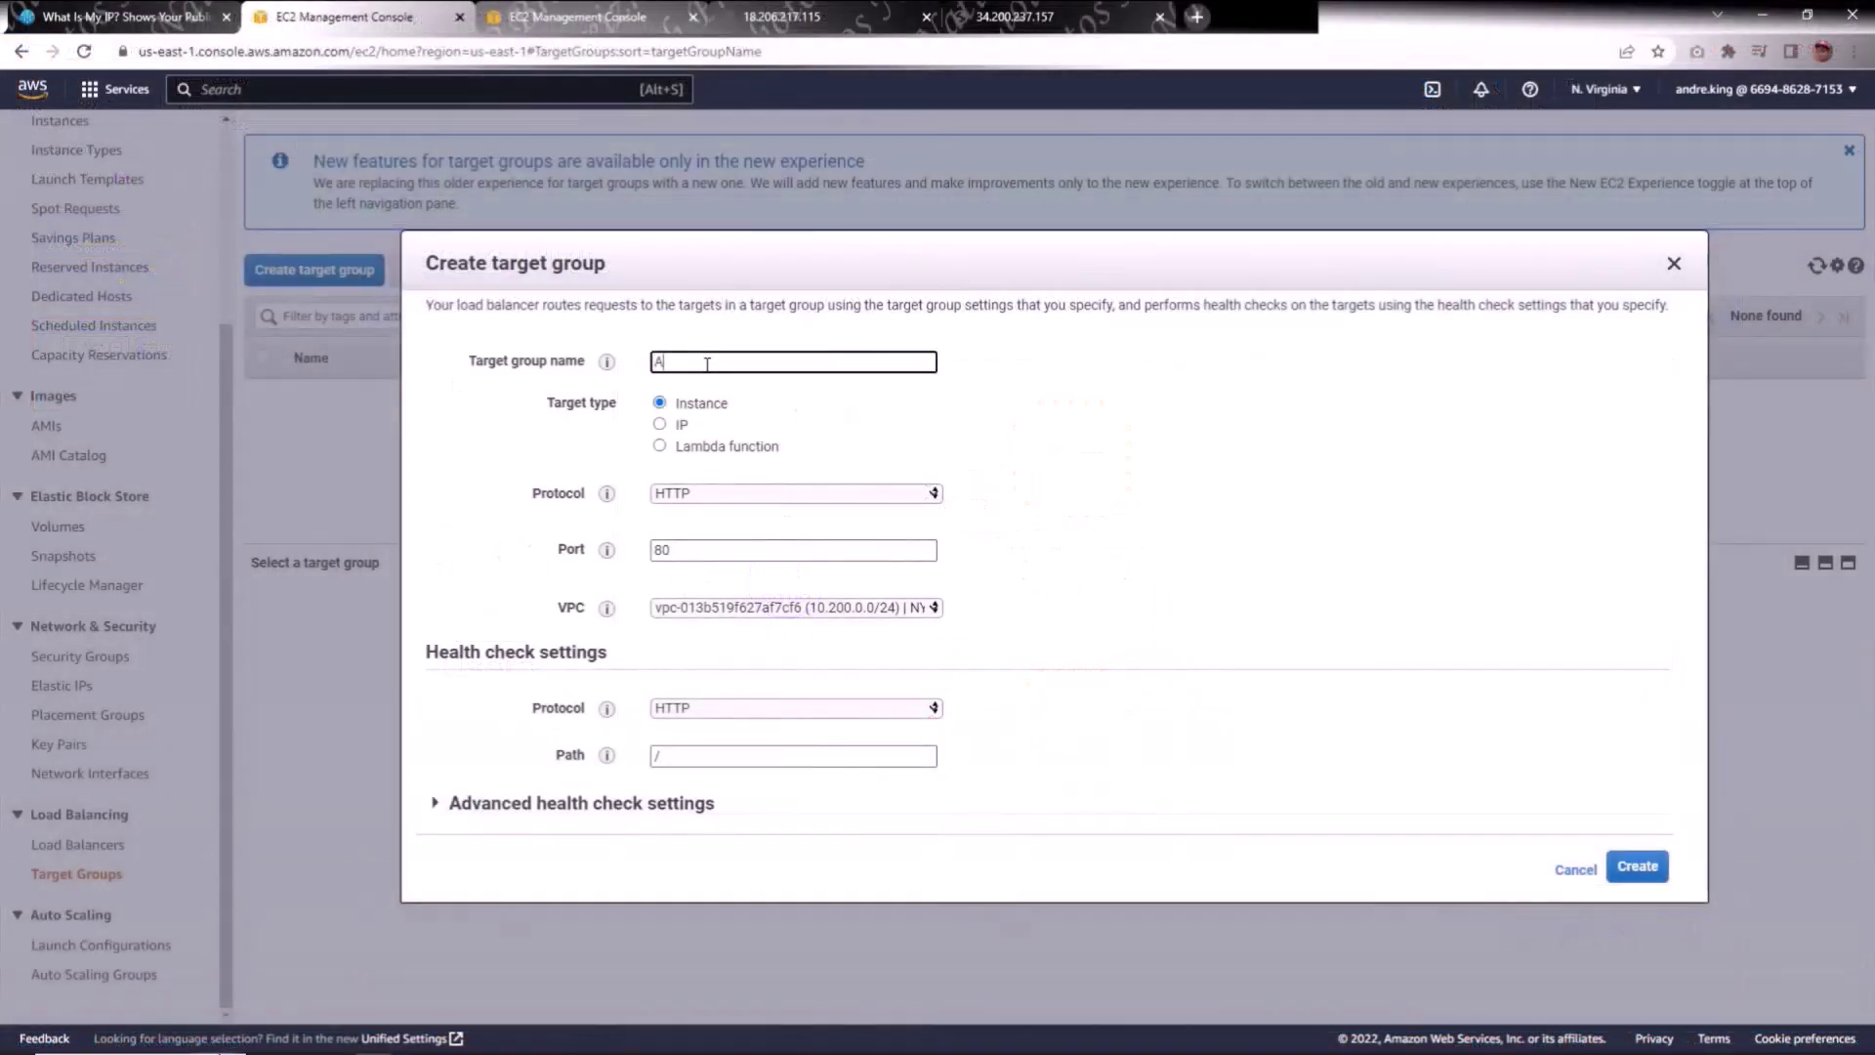
{"action": "type", "text": "LB-Target-Group-1a"}
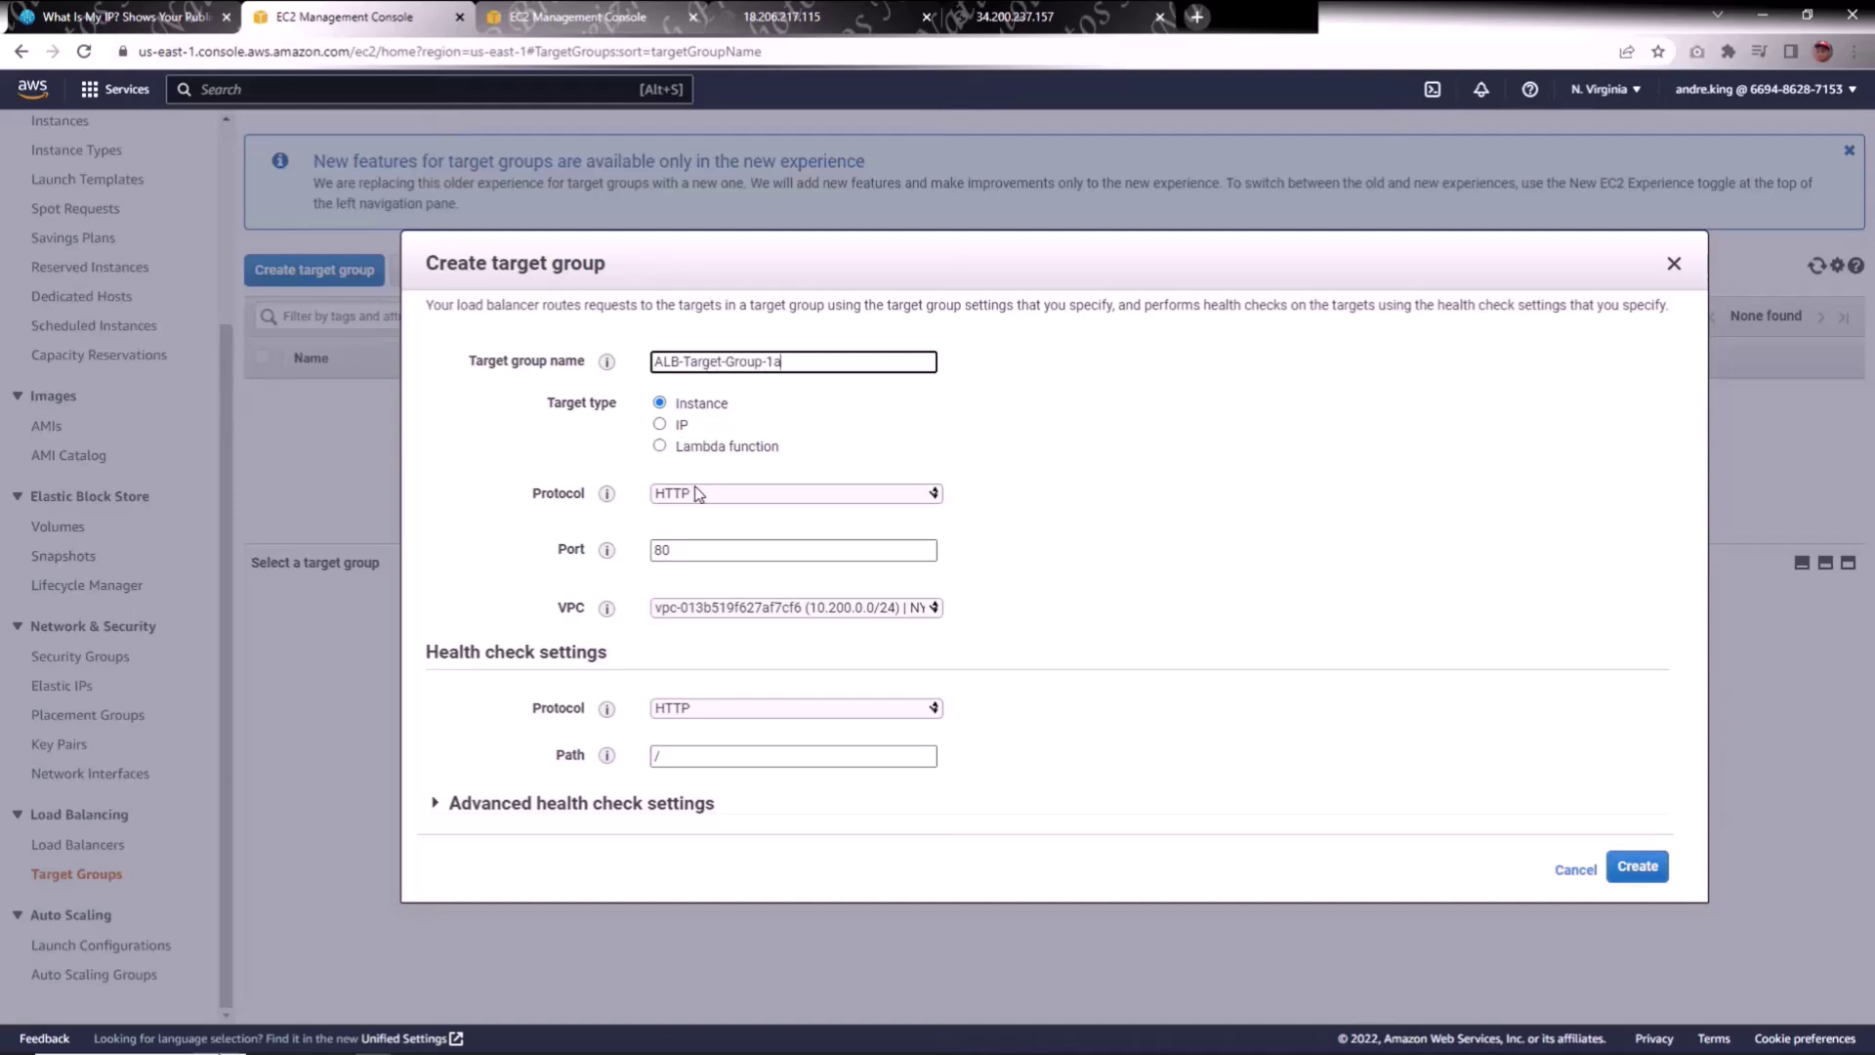
{"action": "left_click", "coordinate": [715, 608]}
{"action": "left_click", "coordinate": [723, 628]}
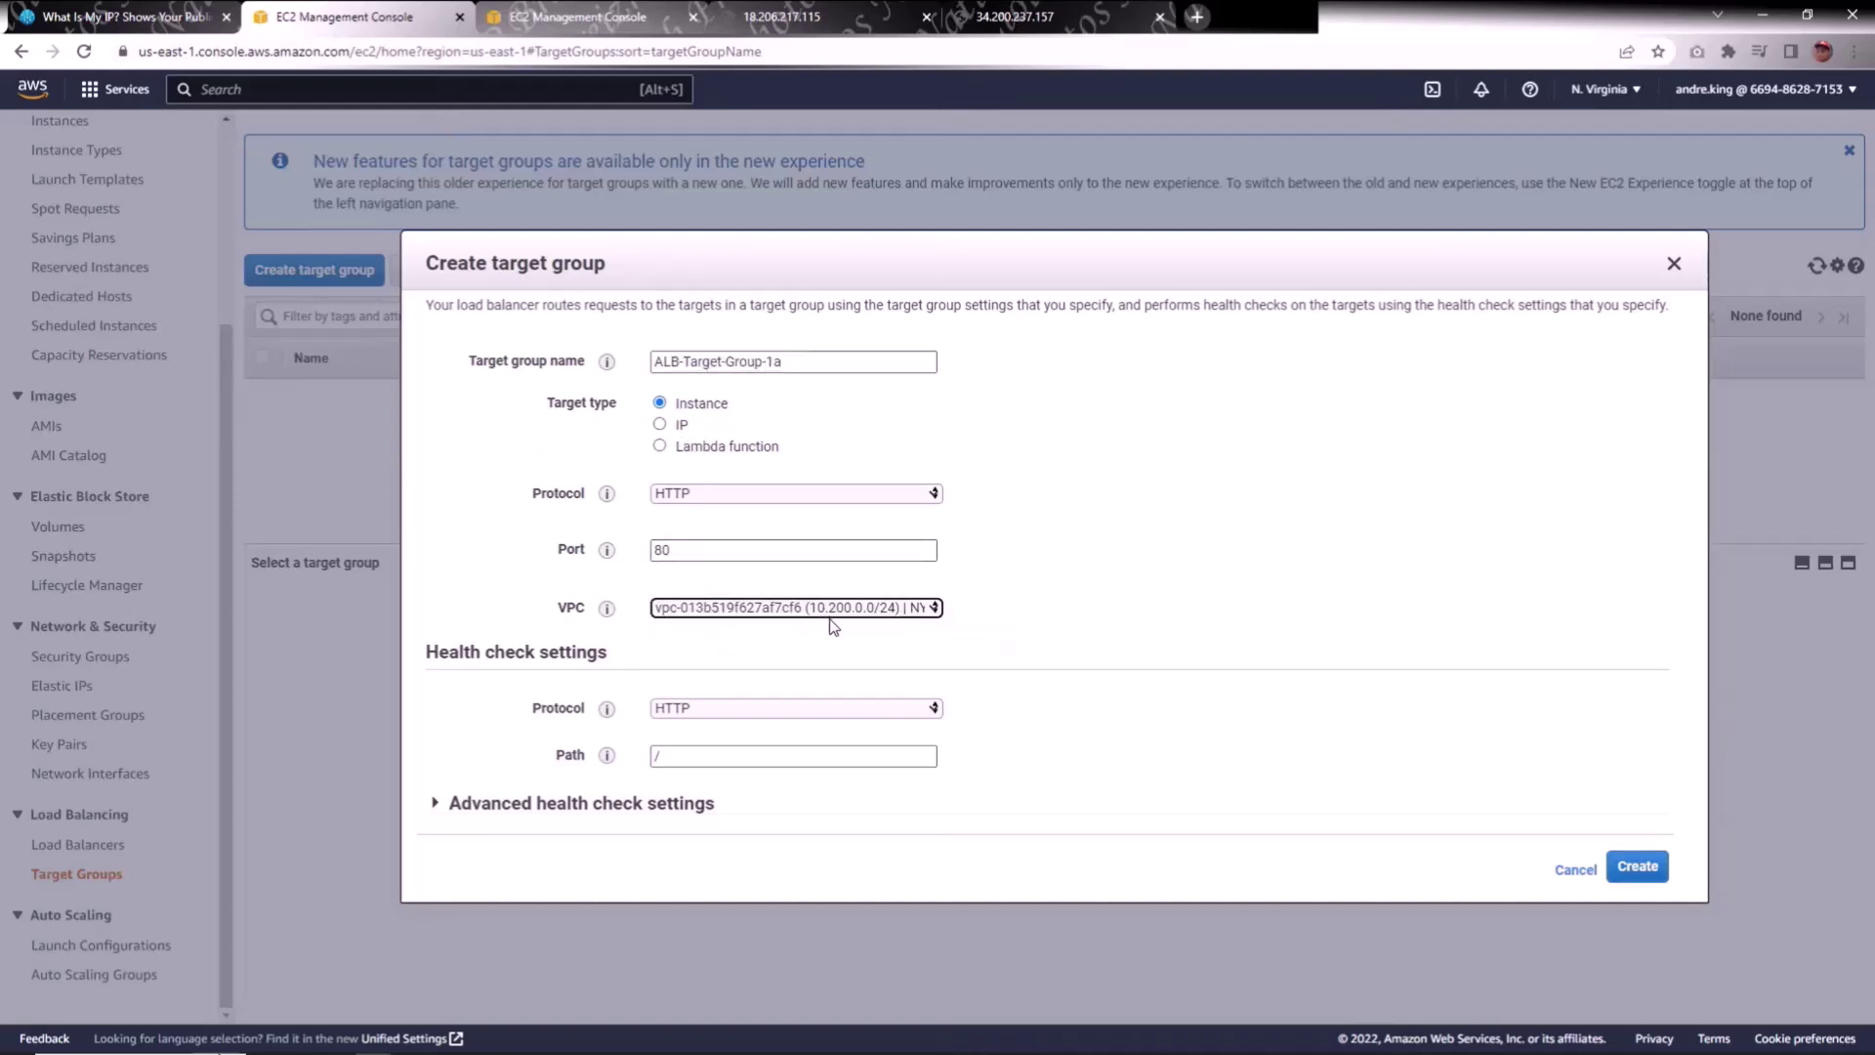
{"action": "left_click", "coordinate": [701, 802]}
{"action": "scroll", "coordinate": [757, 684], "scroll_direction": "down", "scroll_amount": 2}
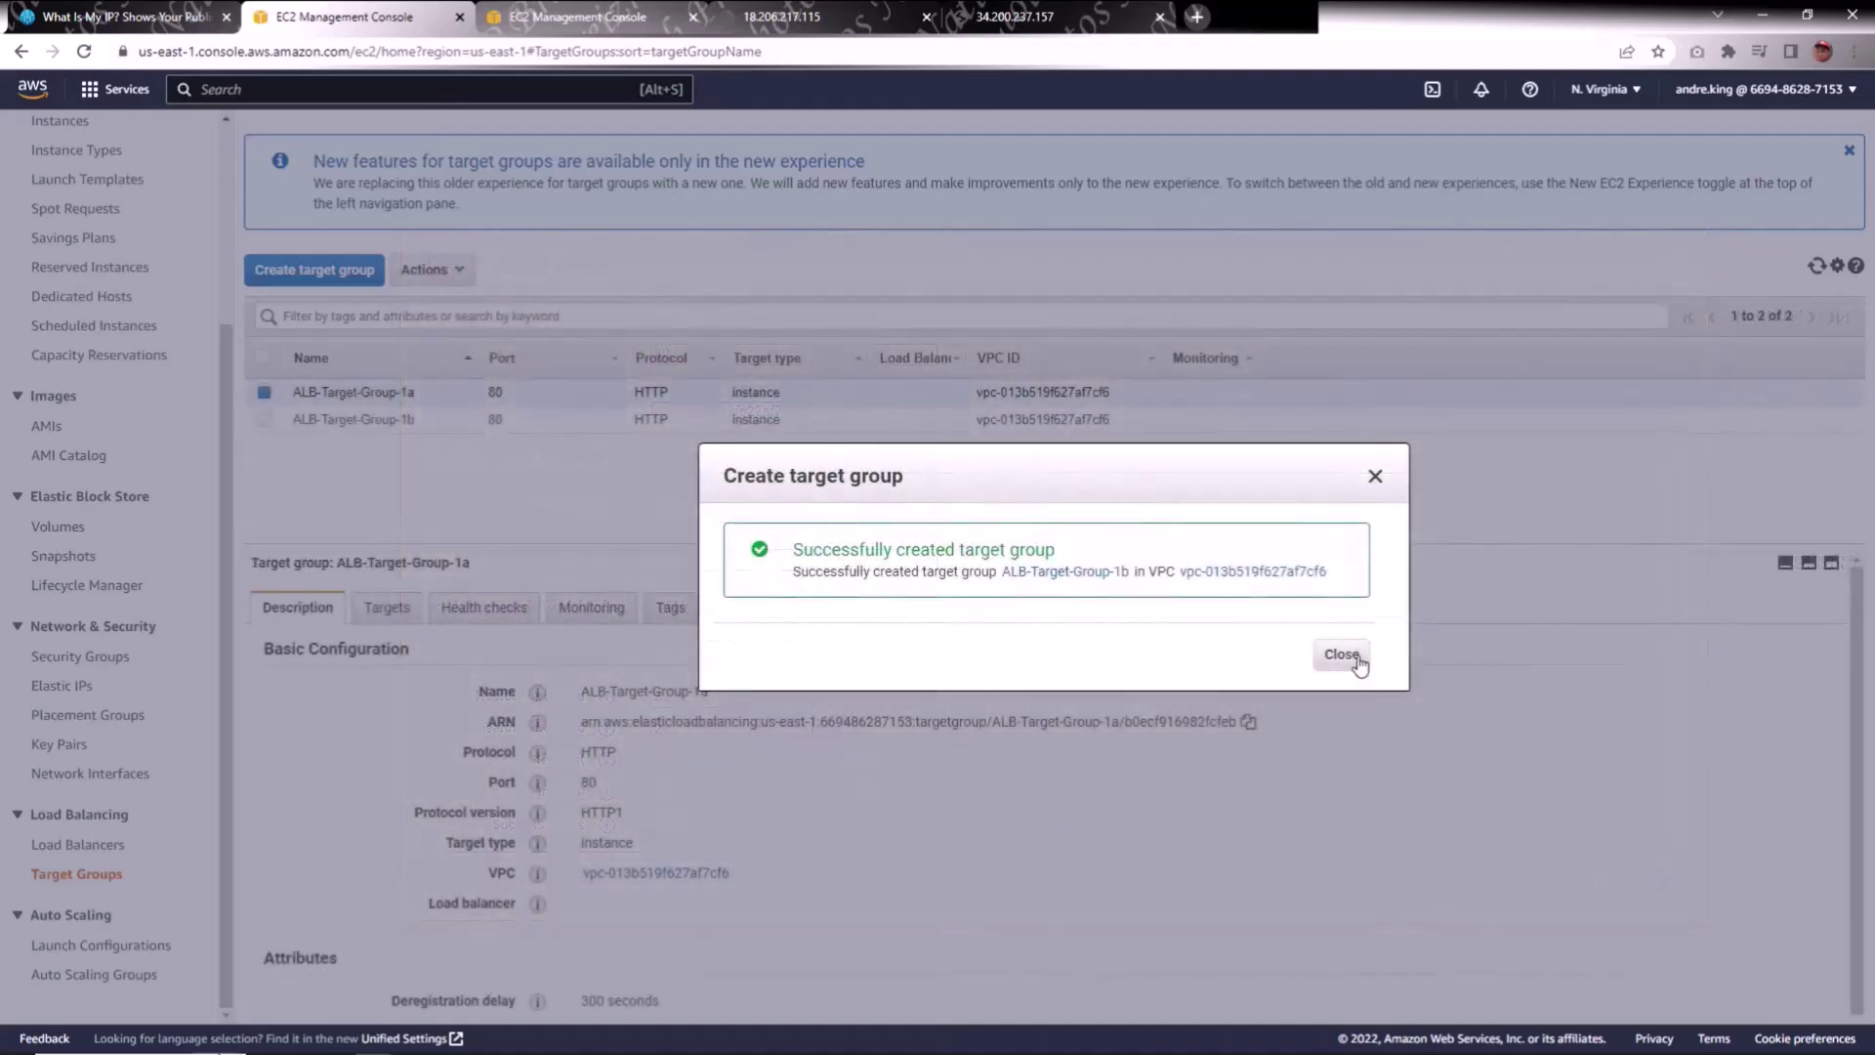
{"action": "left_click", "coordinate": [1341, 654]}
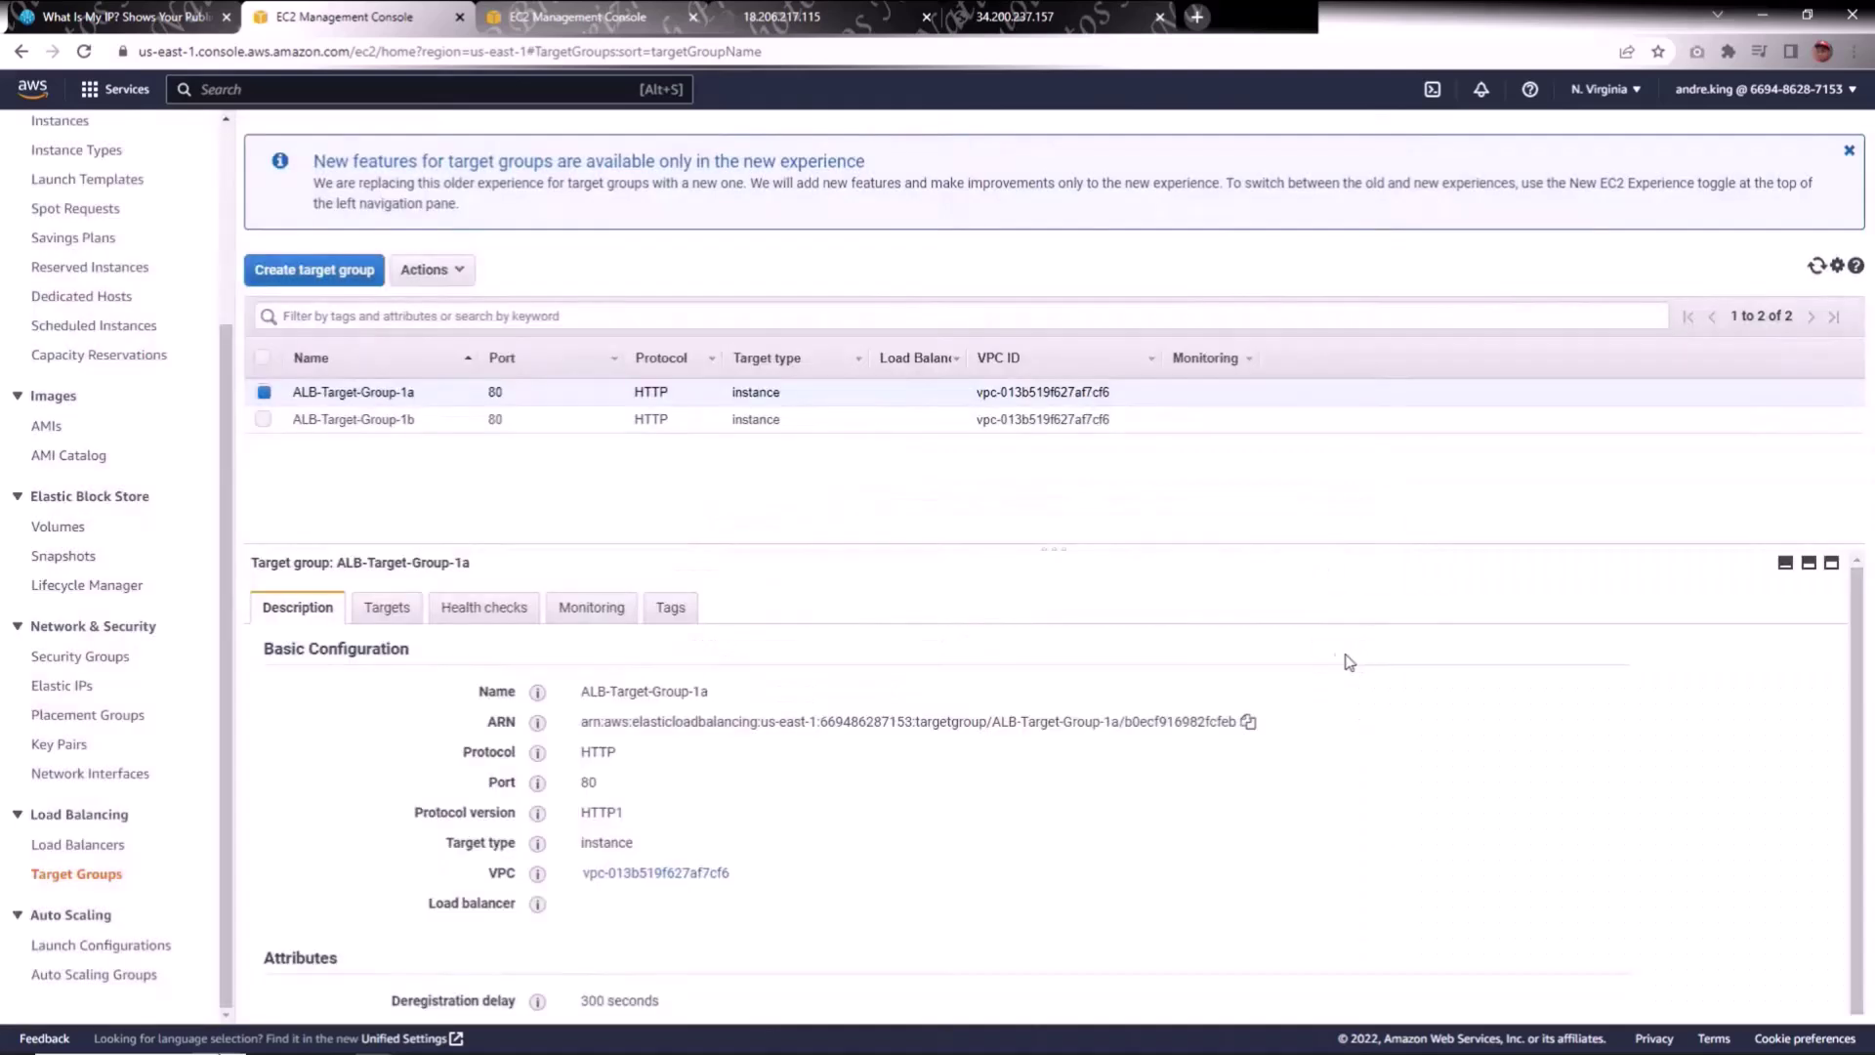
{"action": "left_click", "coordinate": [396, 607]}
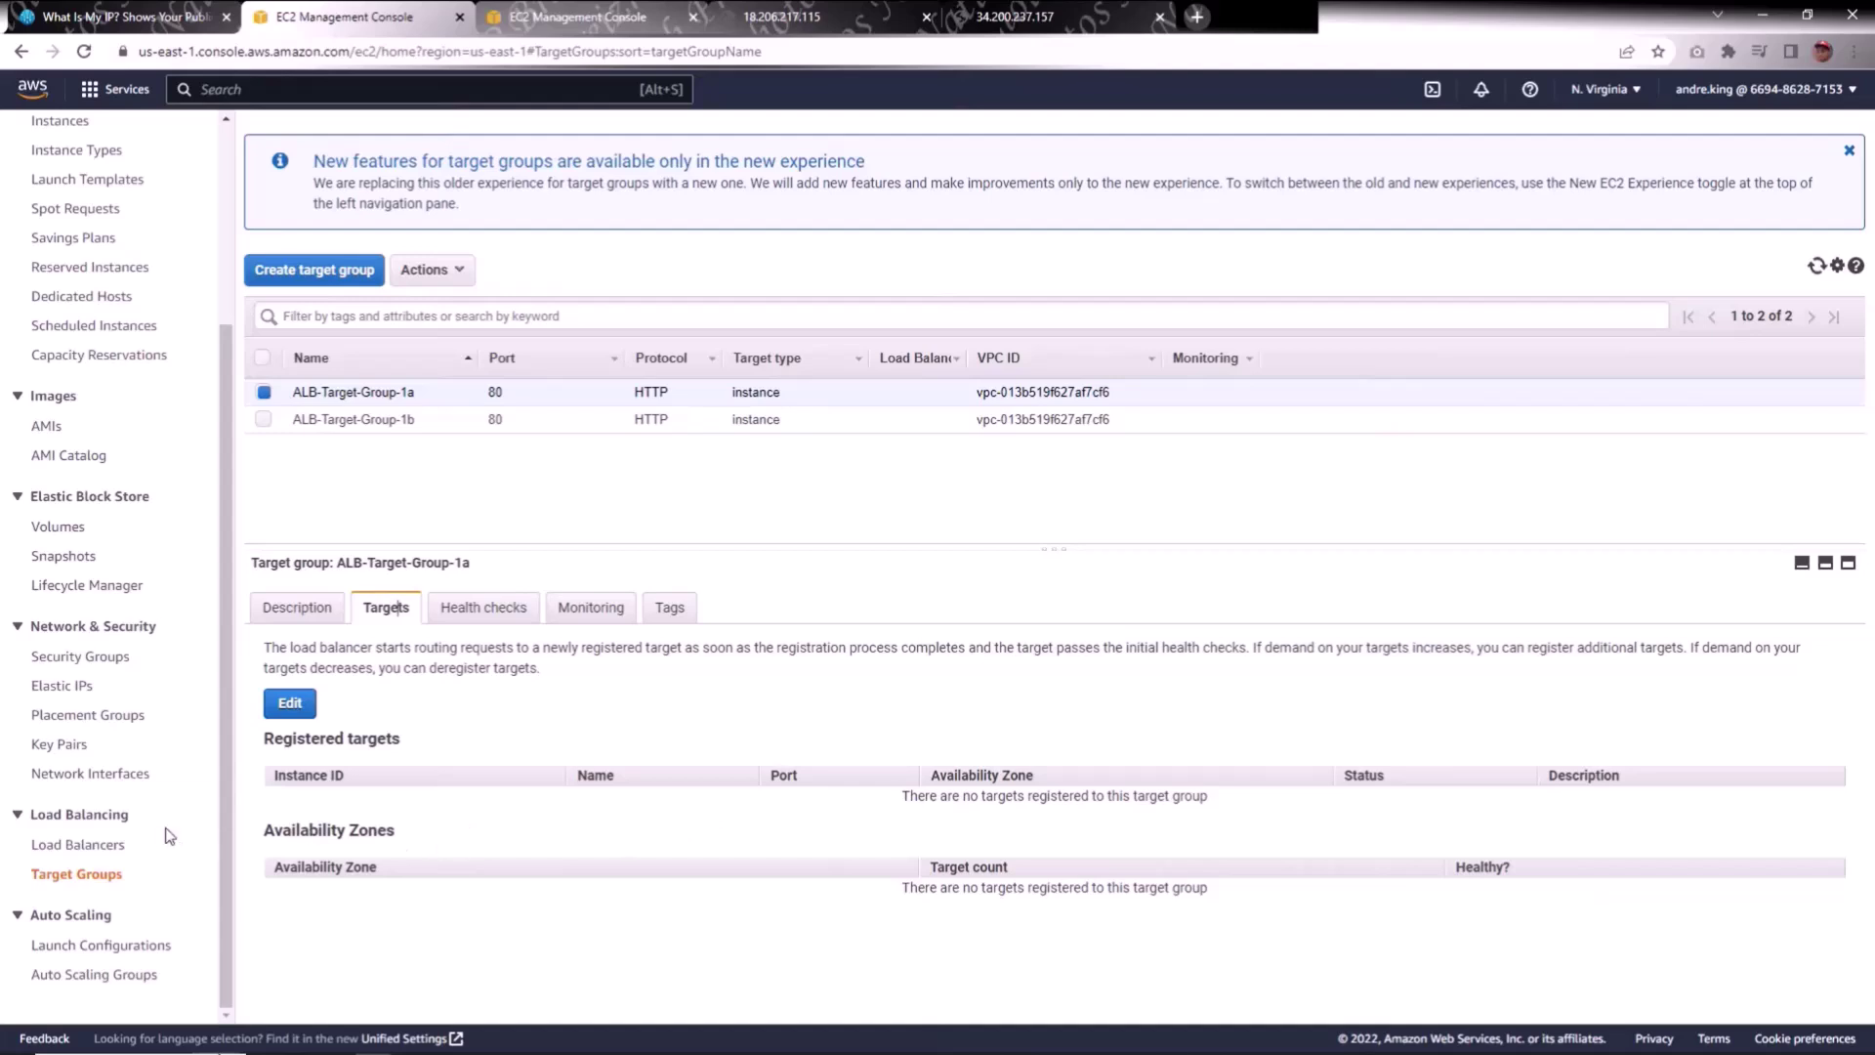
Start creating a new Application Load Balancer and make its name field ready for entry.
{"action": "left_click", "coordinate": [97, 846]}
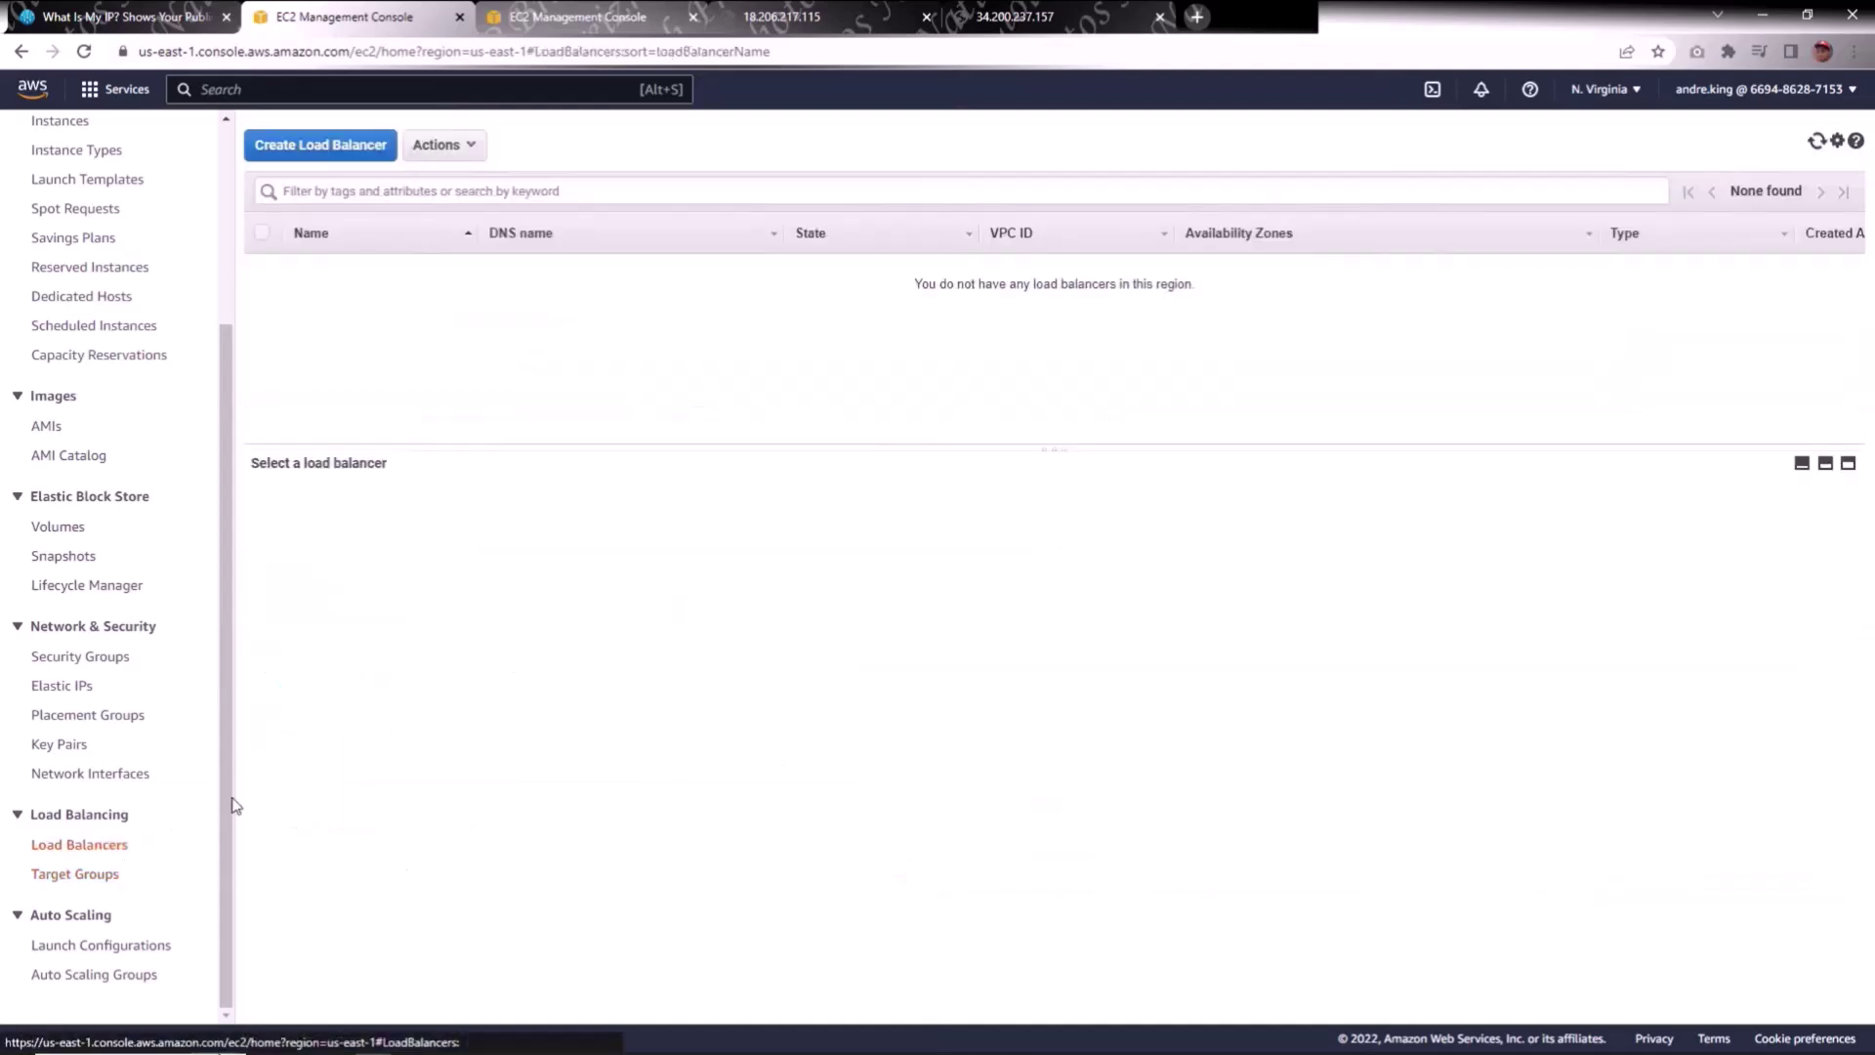
{"action": "left_click", "coordinate": [349, 147]}
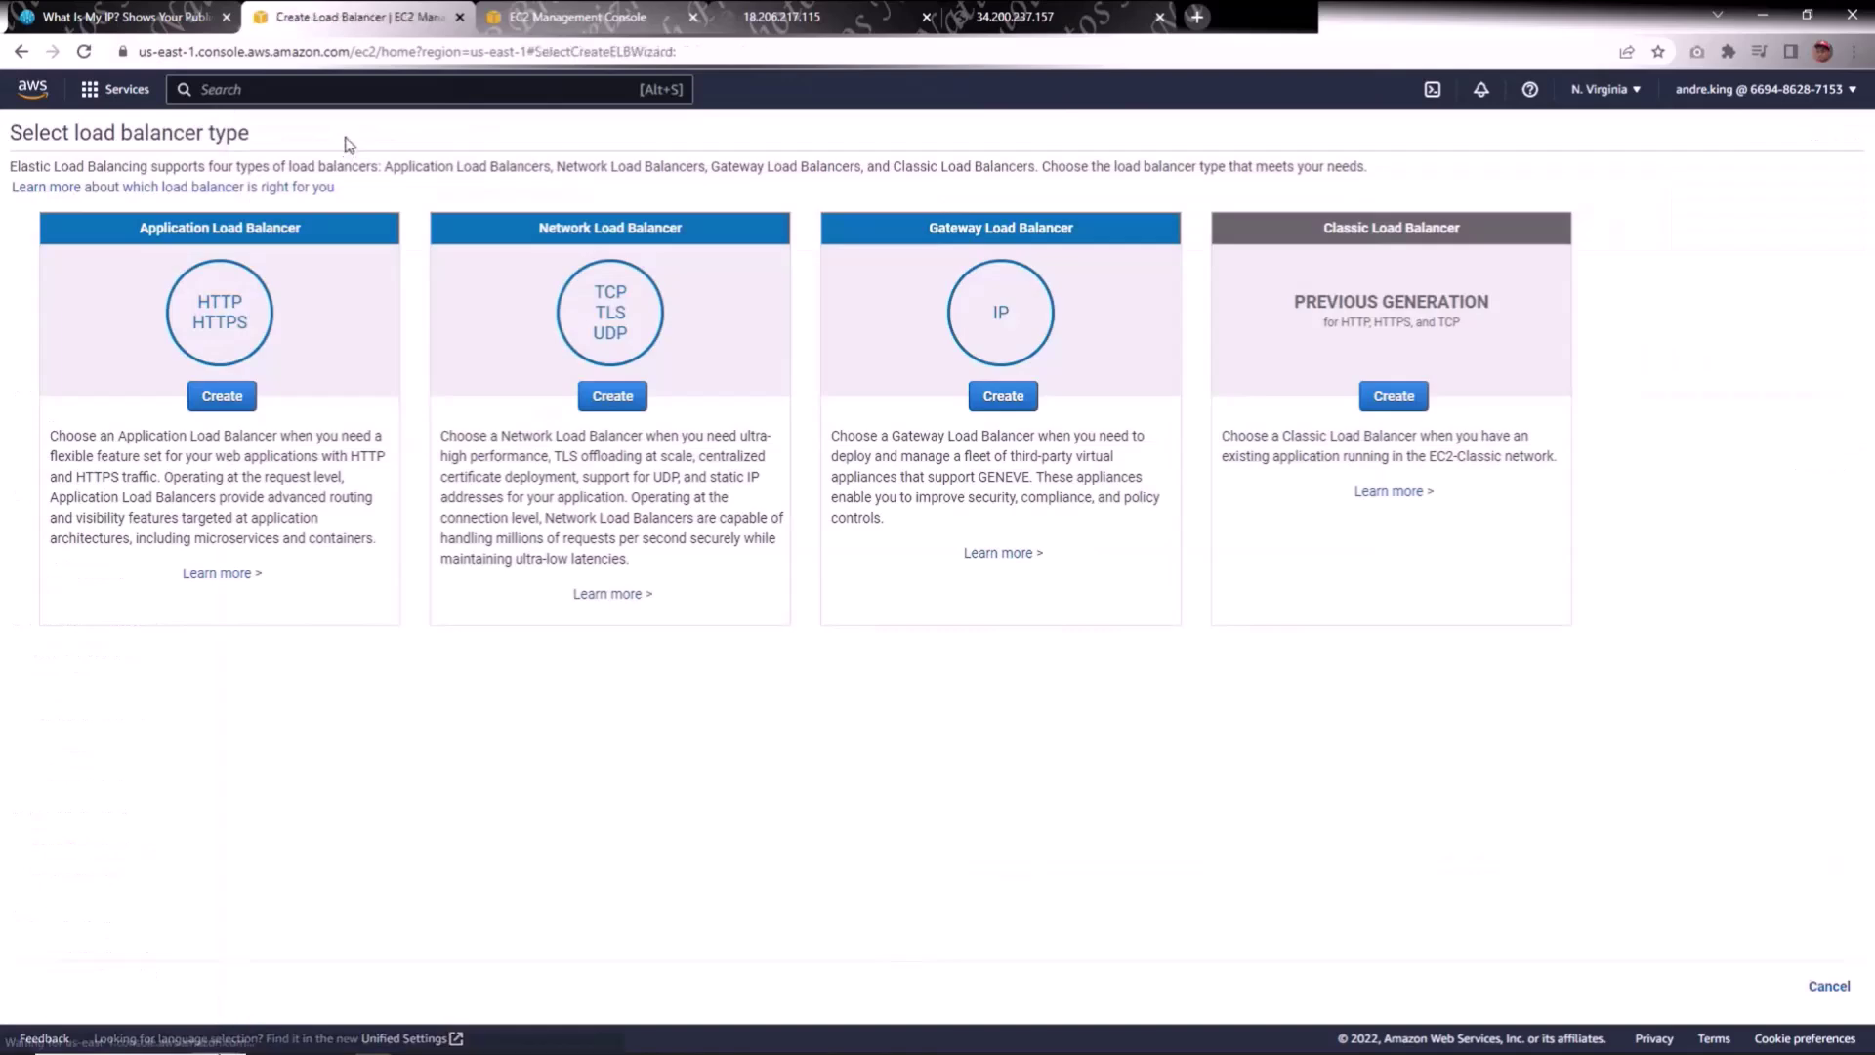
{"action": "left_click", "coordinate": [232, 405]}
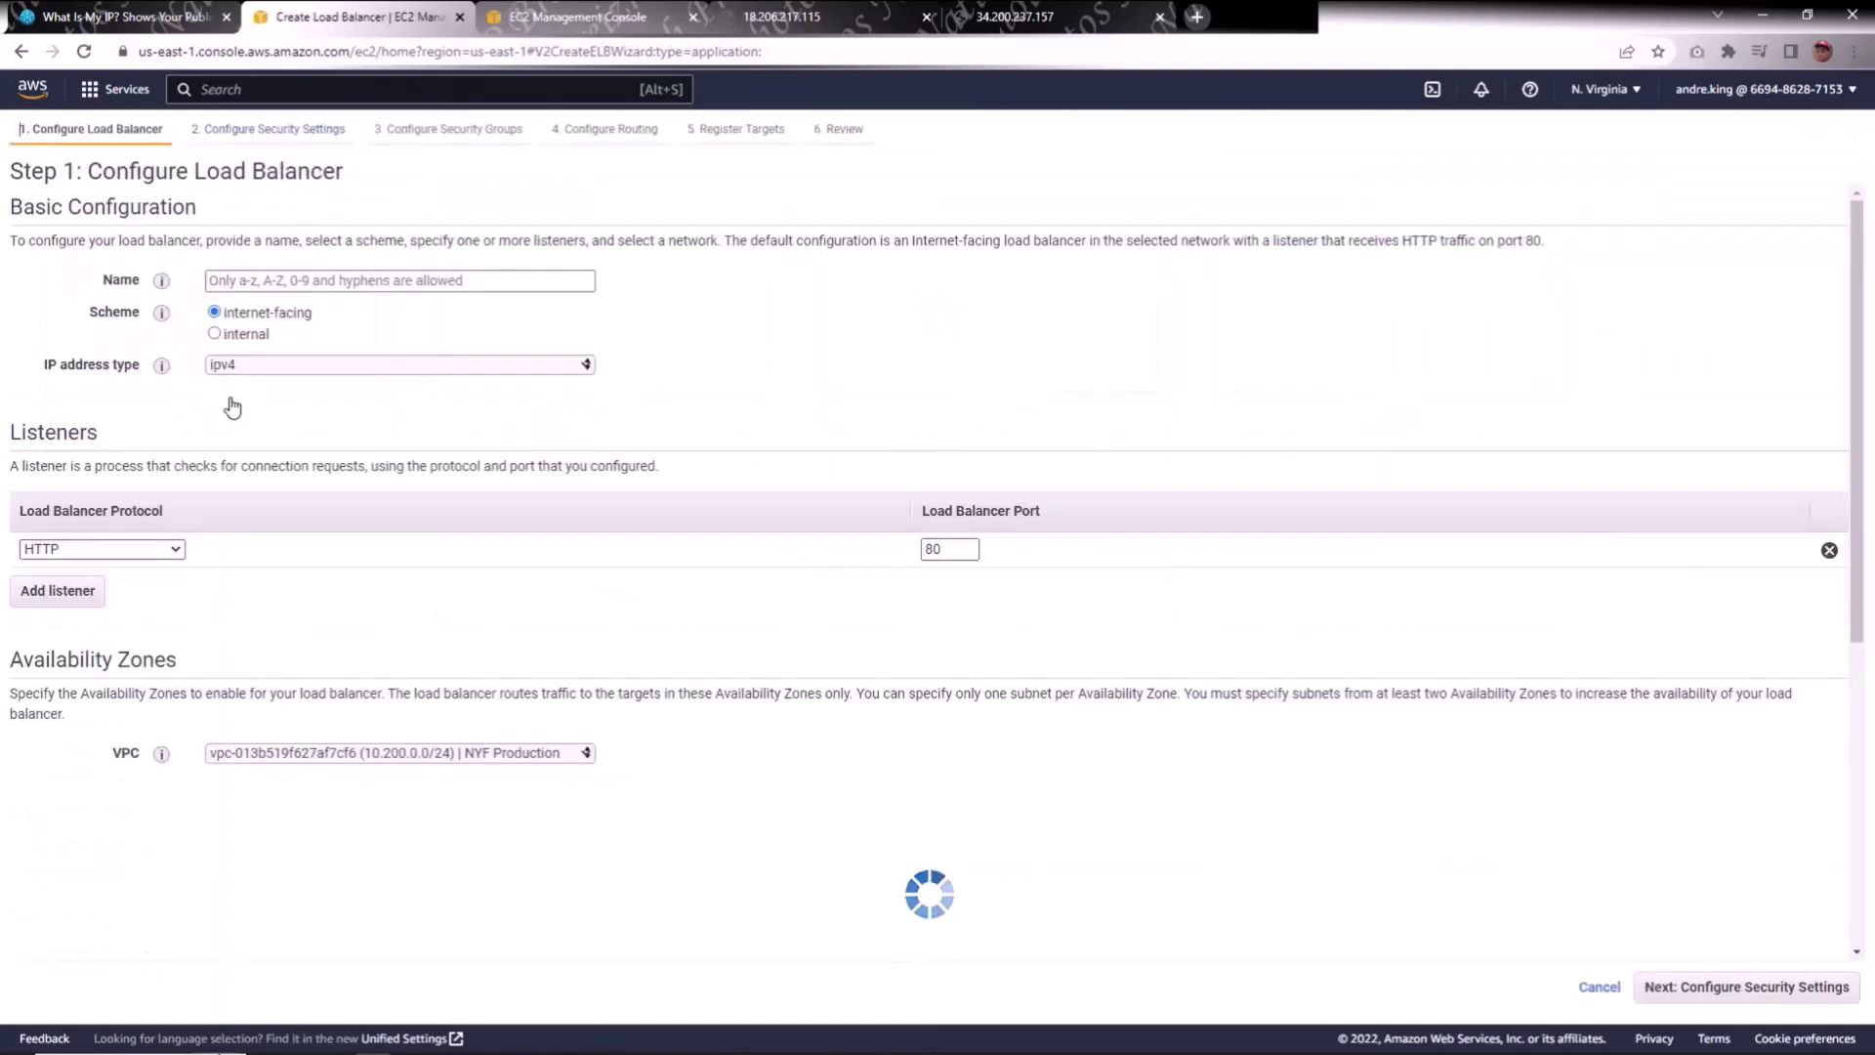
{"action": "left_click", "coordinate": [324, 281]}
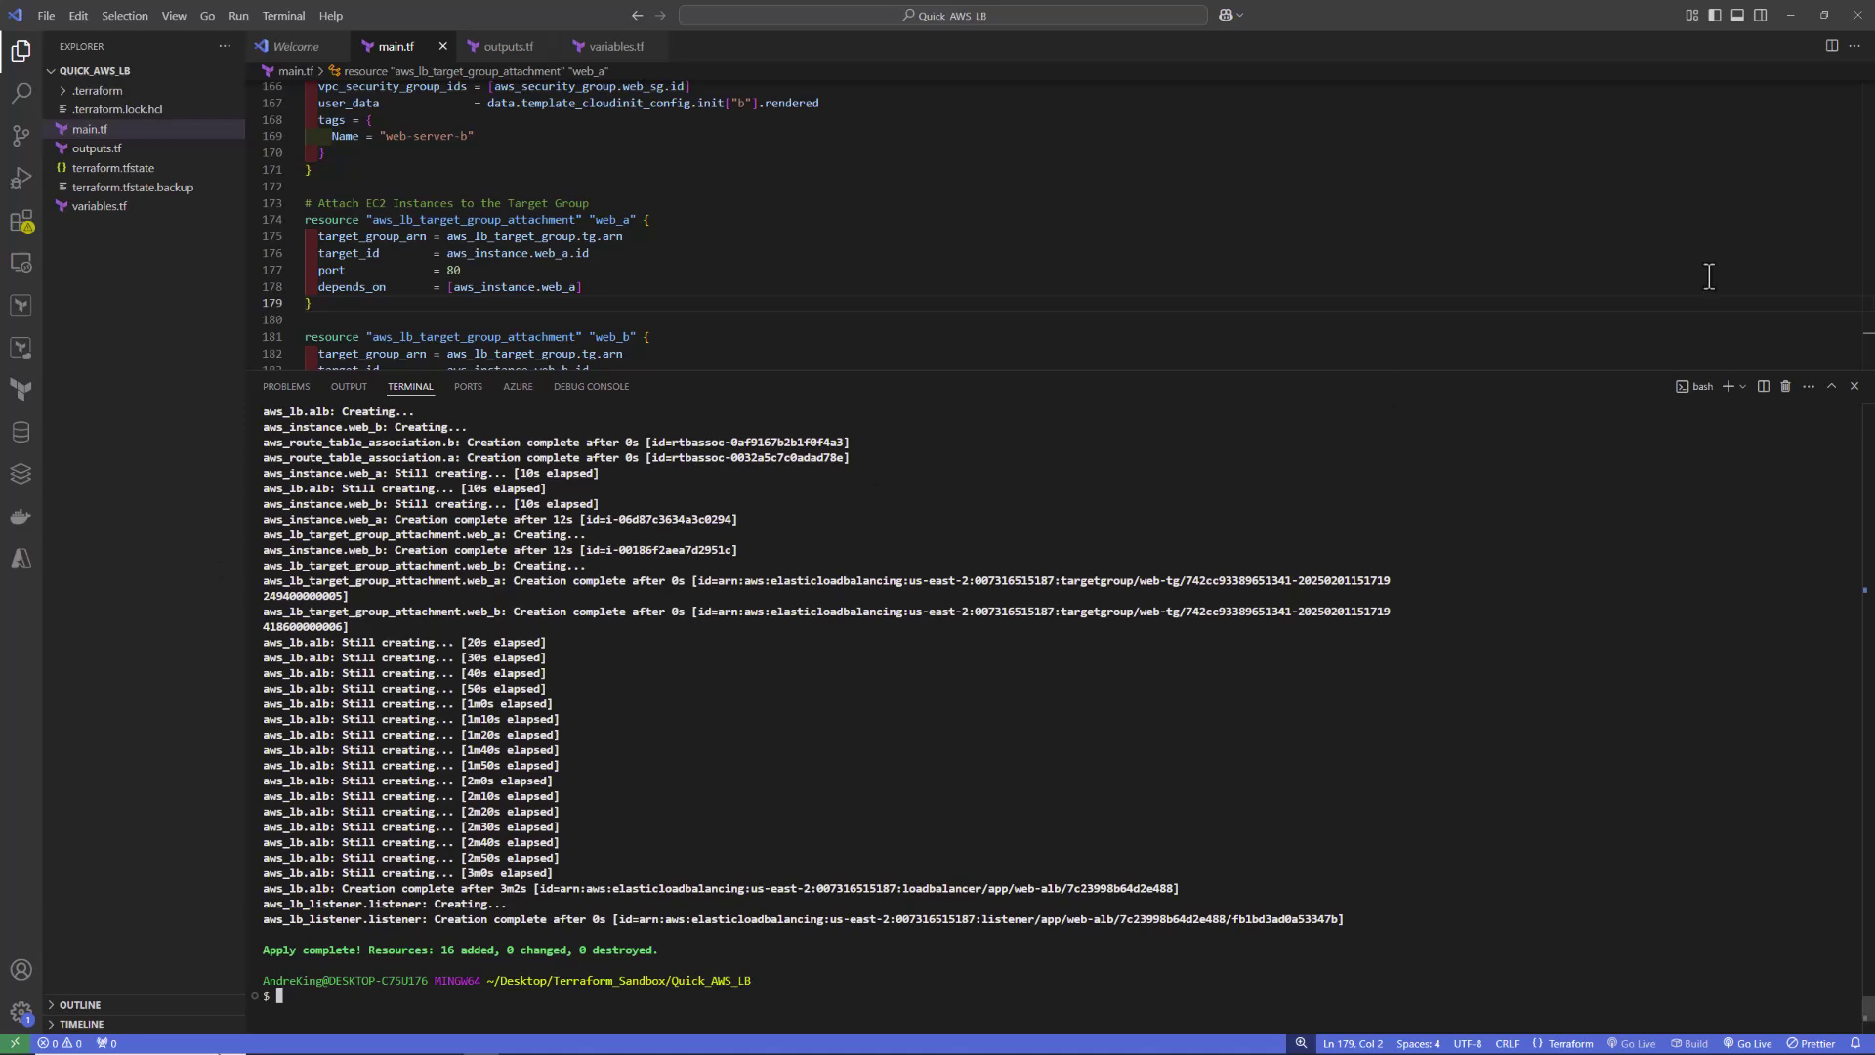
Switch from VS Code to the AWS console in the browser and view the listeners and rules of the web-alb load balancer.
{"action": "left_click", "coordinate": [1783, 17]}
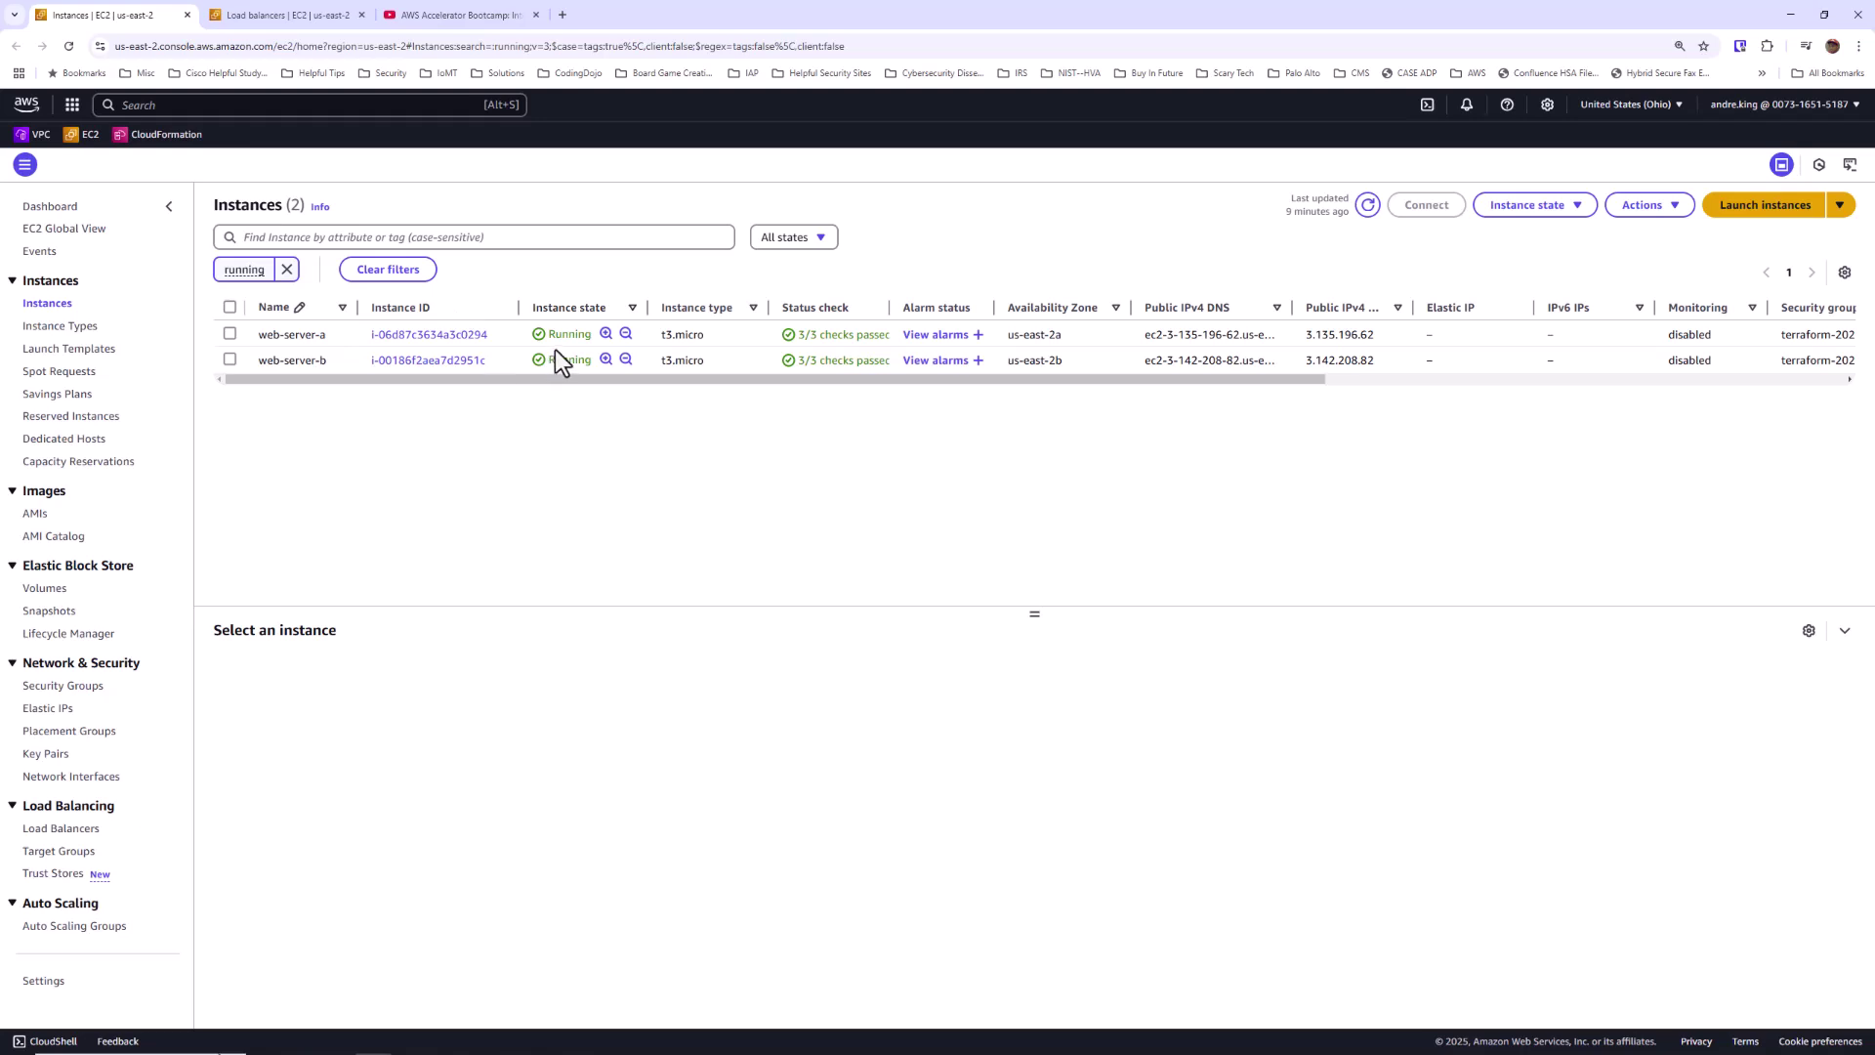
{"action": "left_click", "coordinate": [295, 18]}
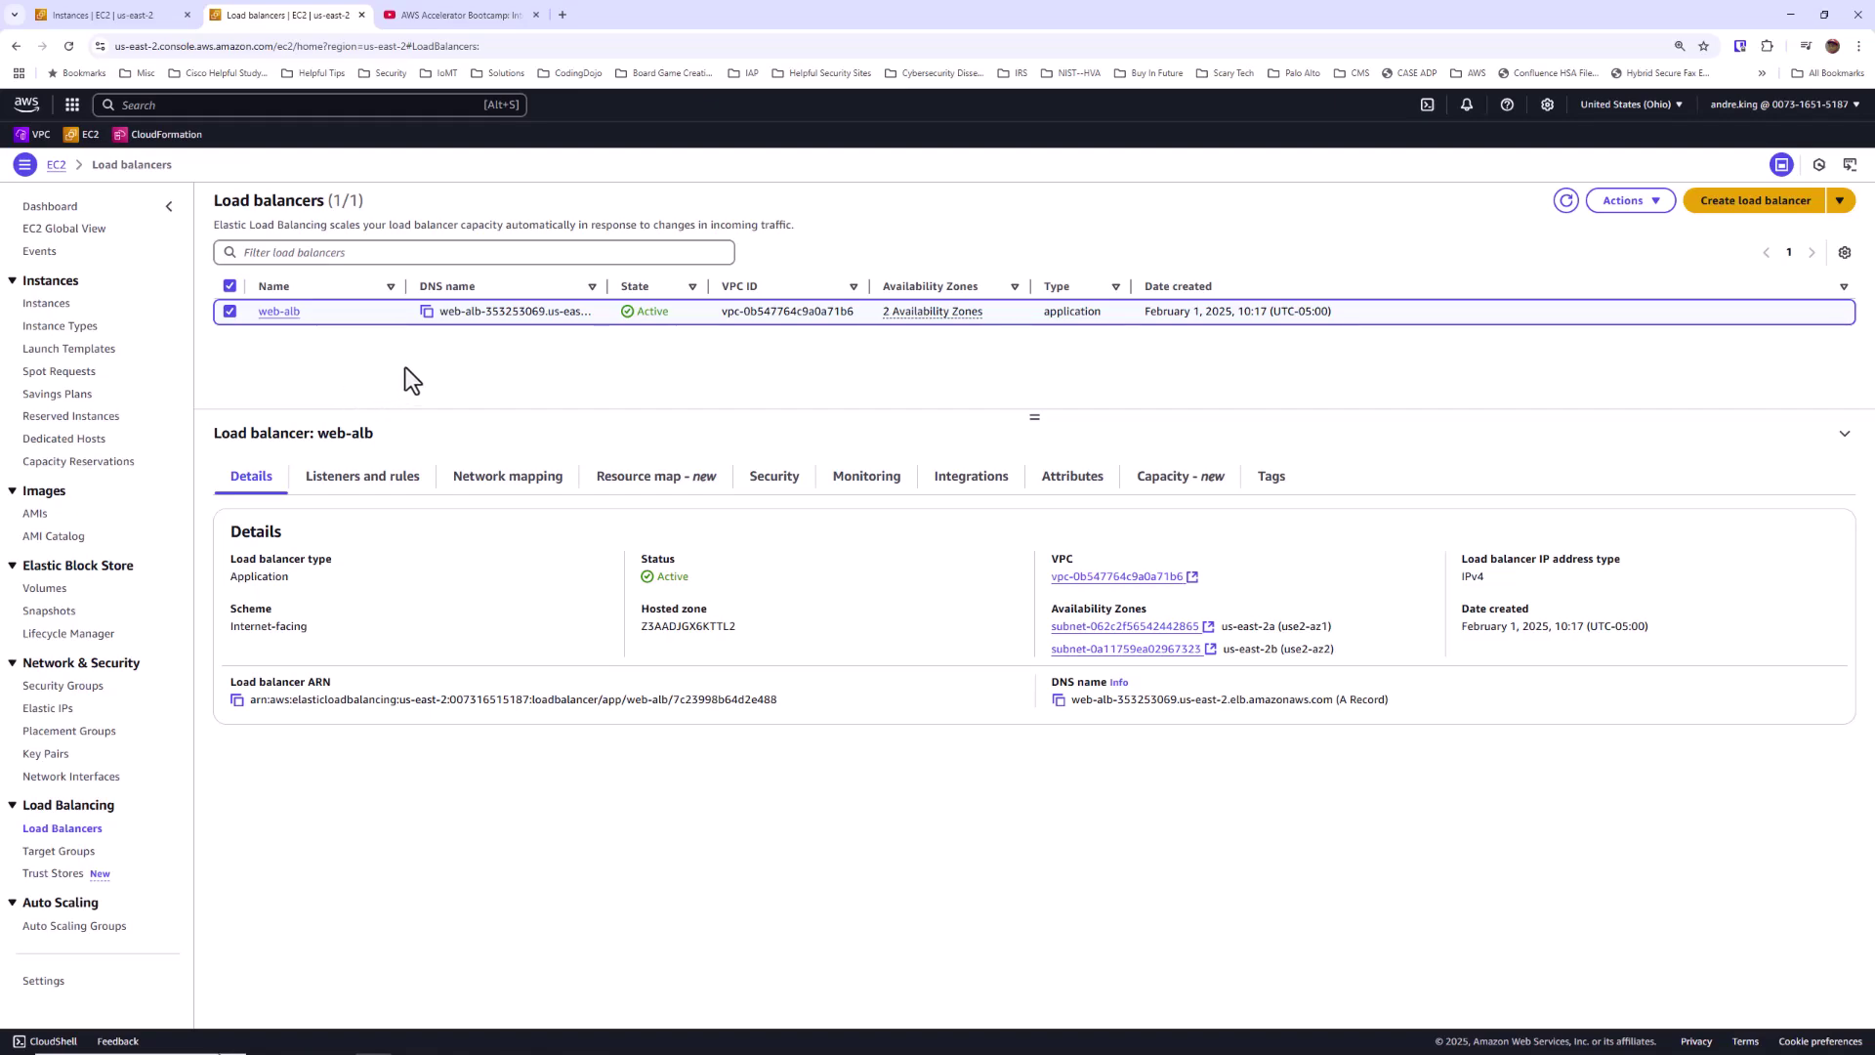
{"action": "left_click", "coordinate": [357, 482]}
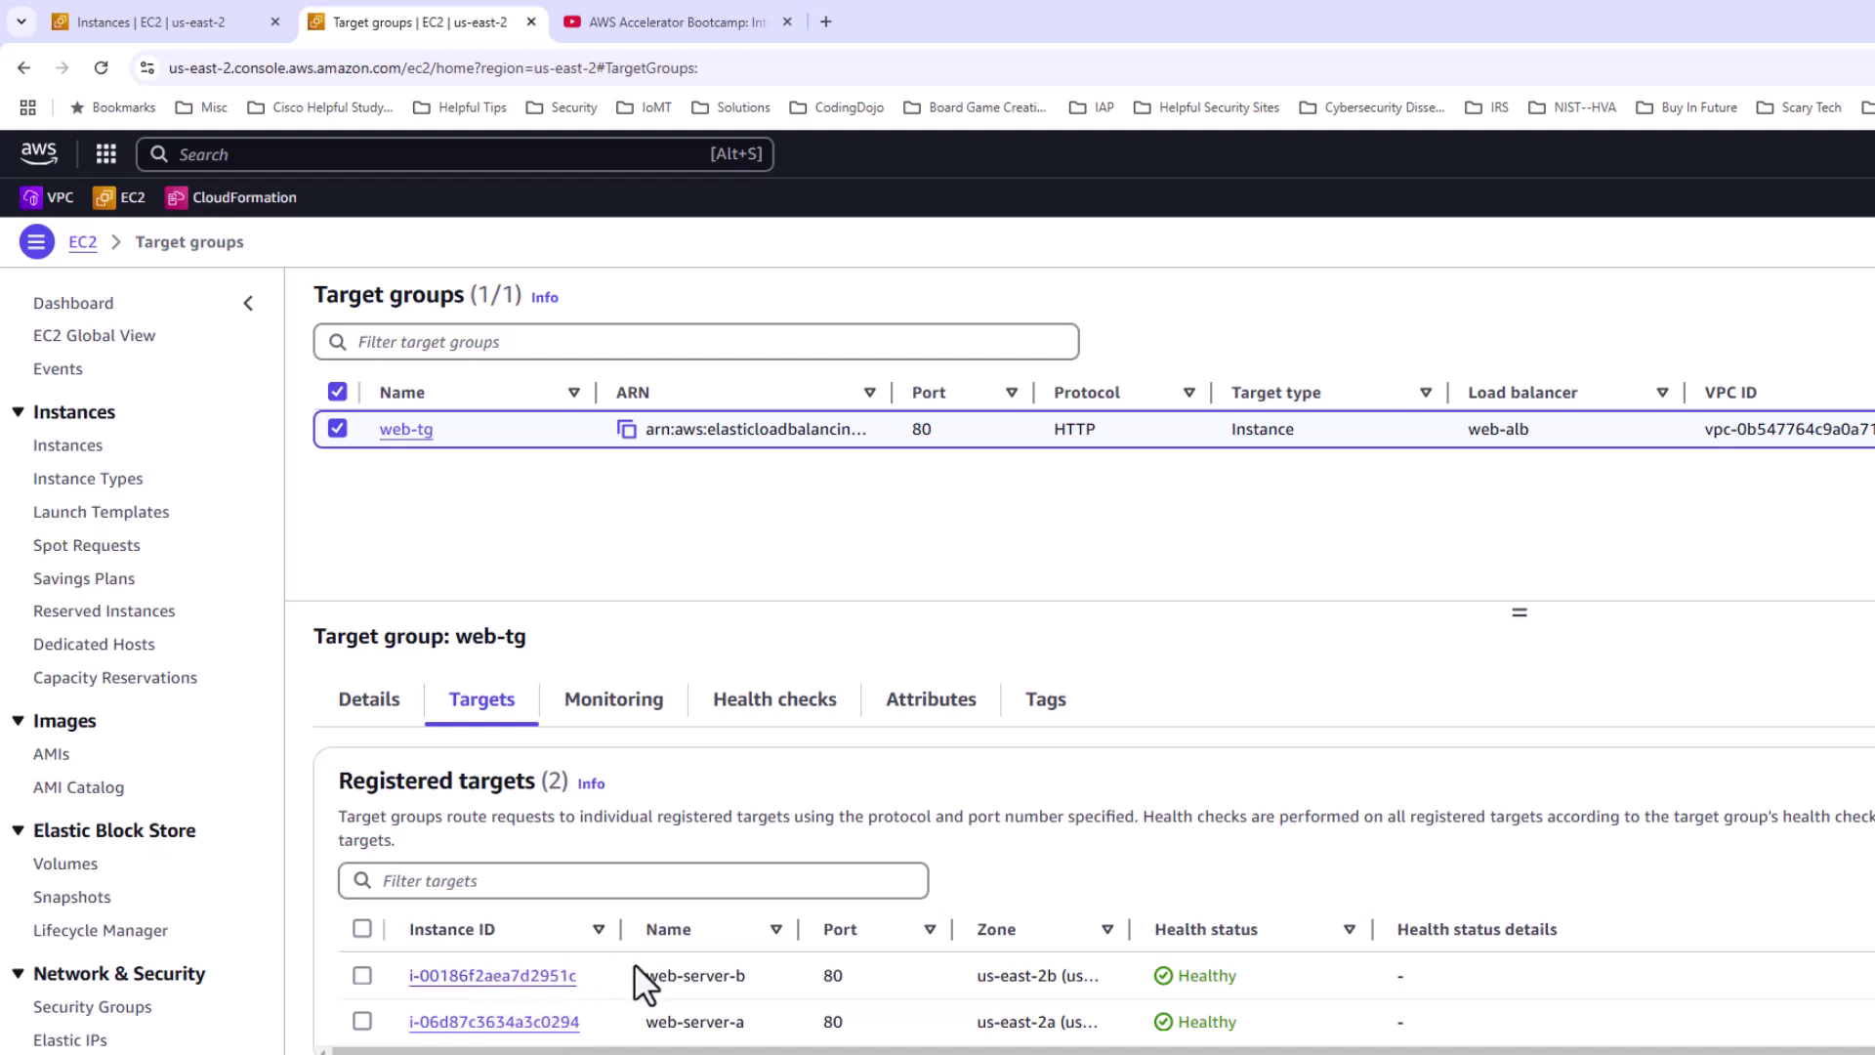
Widen the Zone column of web-tg's registered targets and review the target group's health check settings and details.
{"action": "left_click_drag", "start_coordinate": [1129, 929], "coordinate": [1258, 933]}
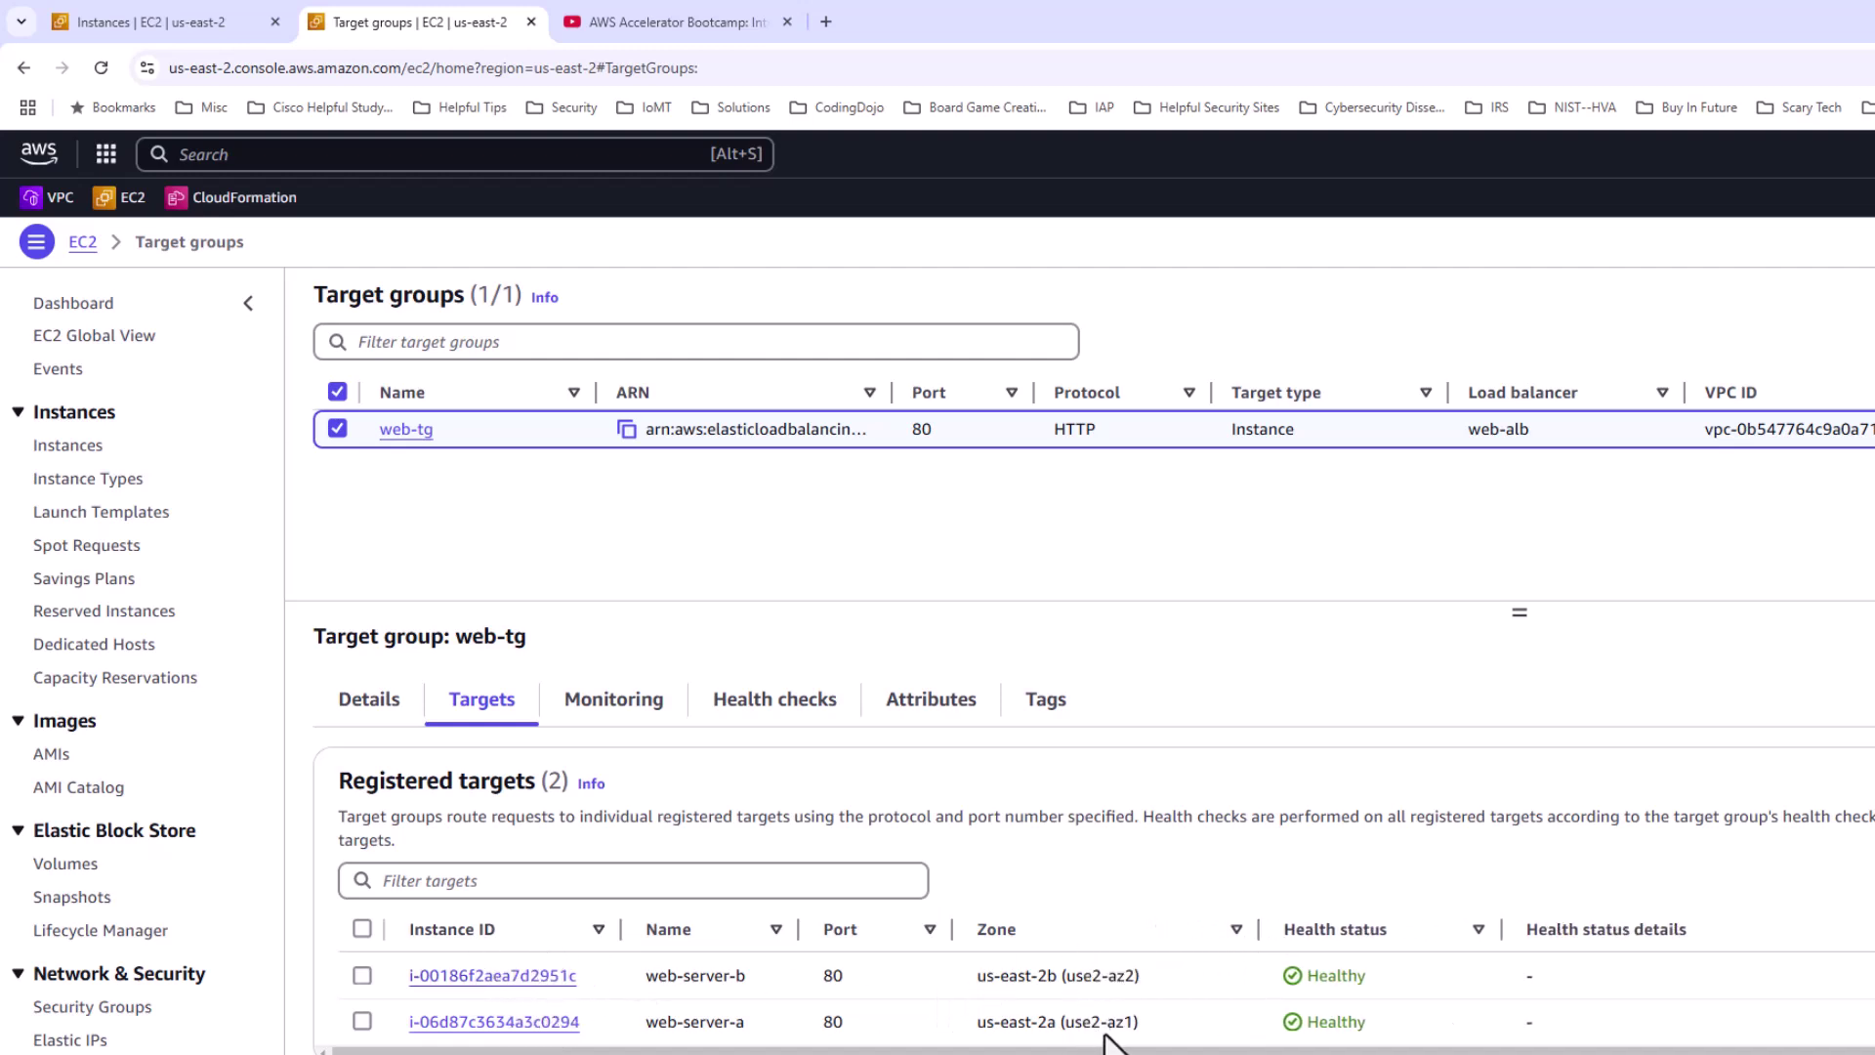
{"action": "left_click", "coordinate": [781, 716]}
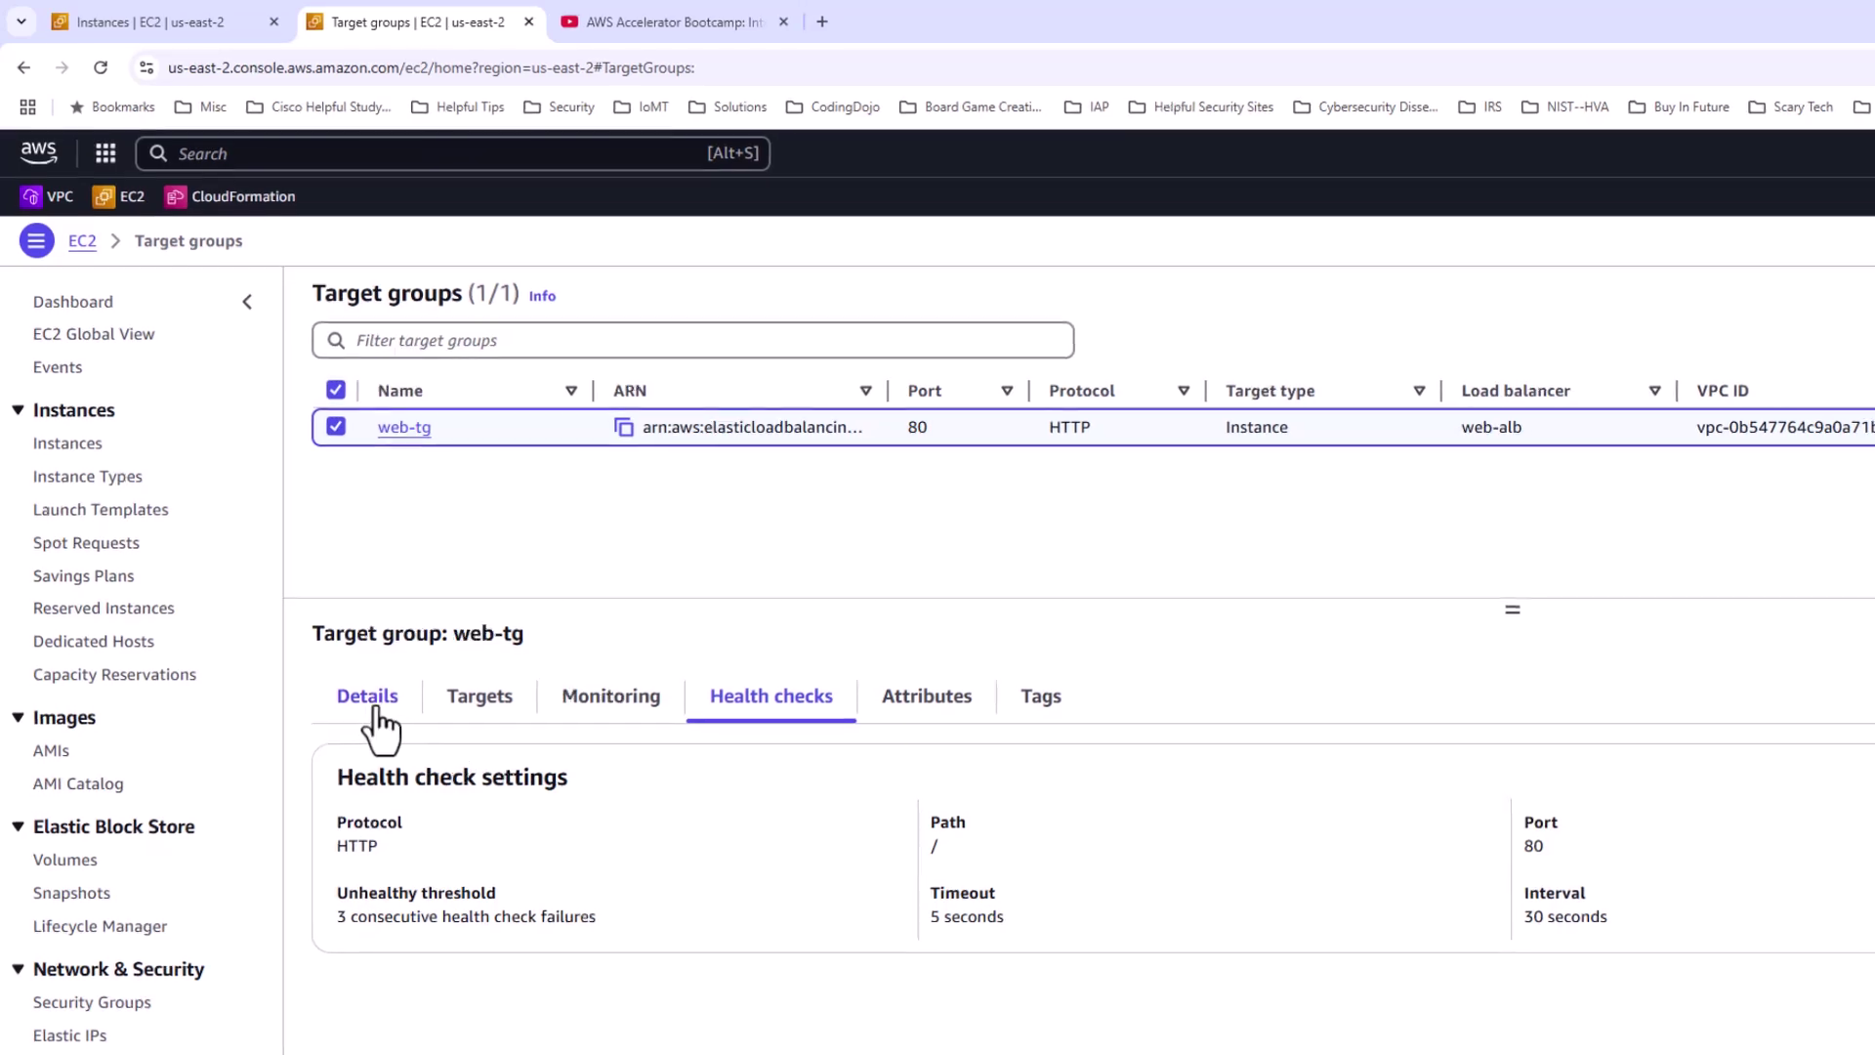
{"action": "left_click", "coordinate": [375, 711]}
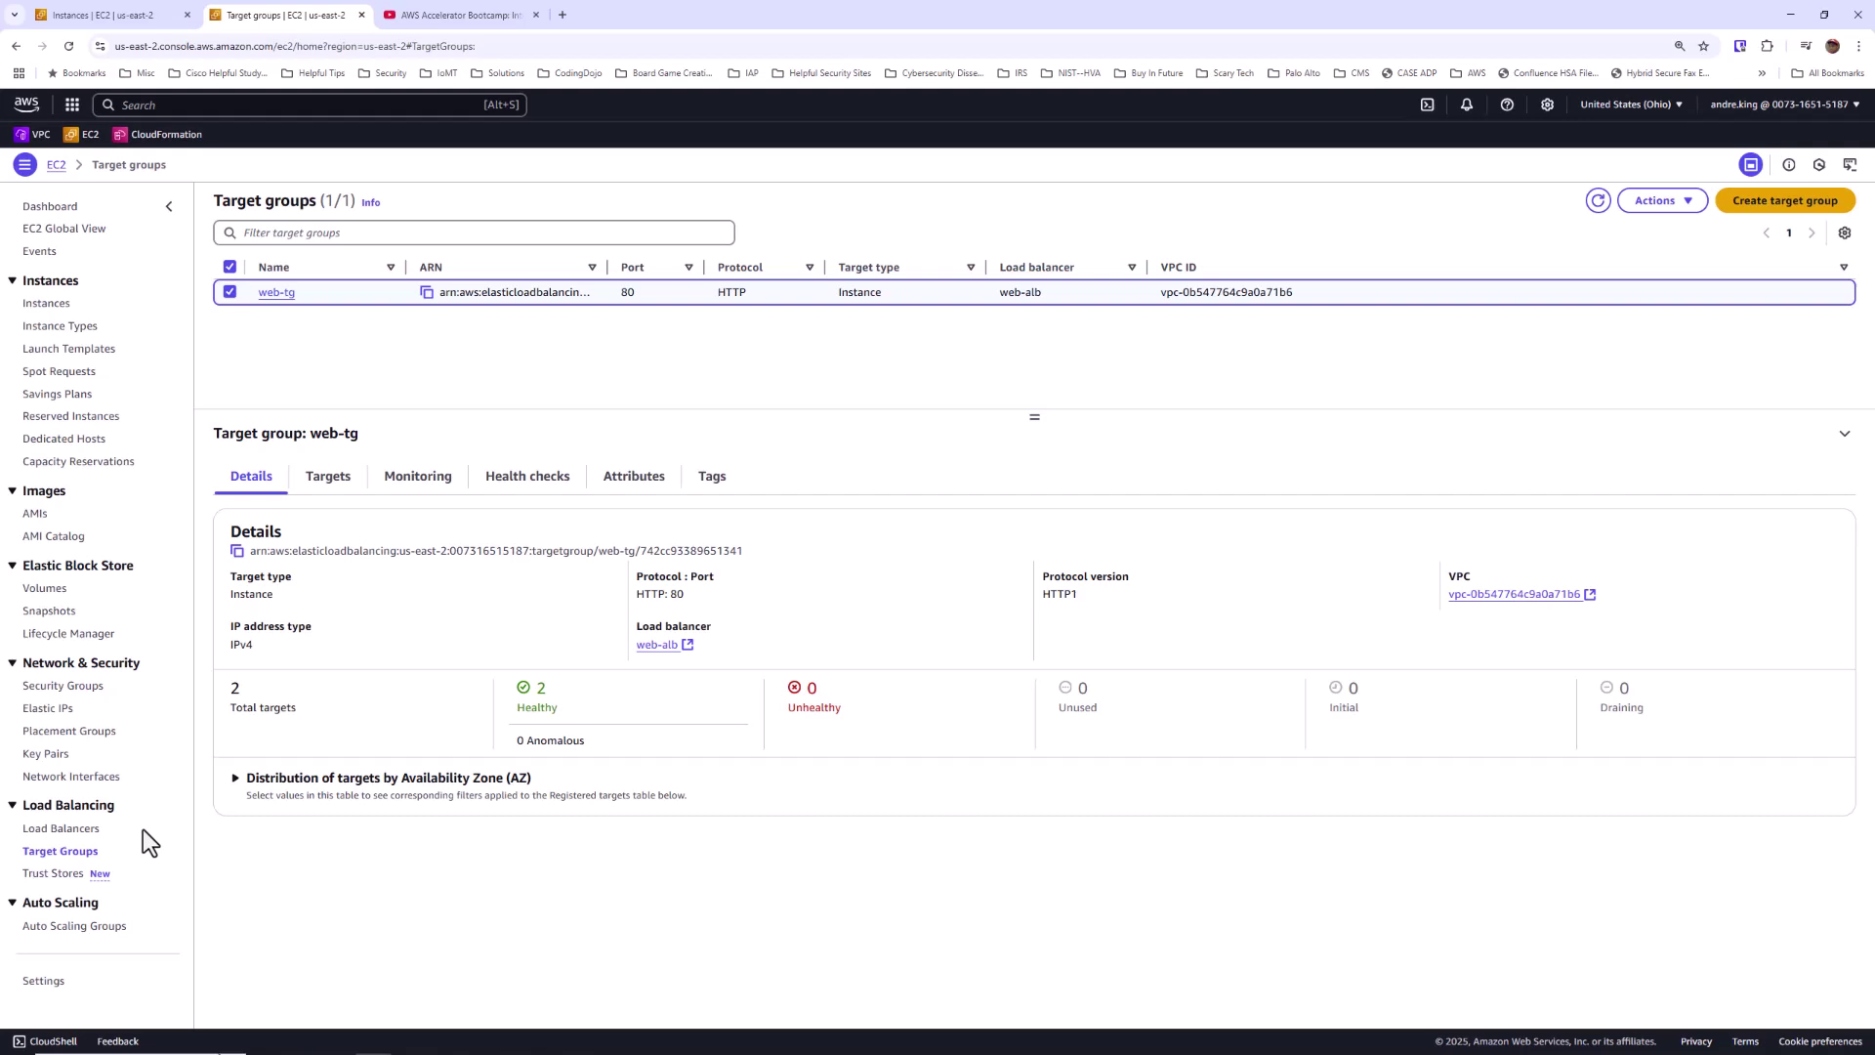
Examine web-alb's resource map from the forwarding rule to the targets, with resource details shown.
{"action": "left_click", "coordinate": [81, 837]}
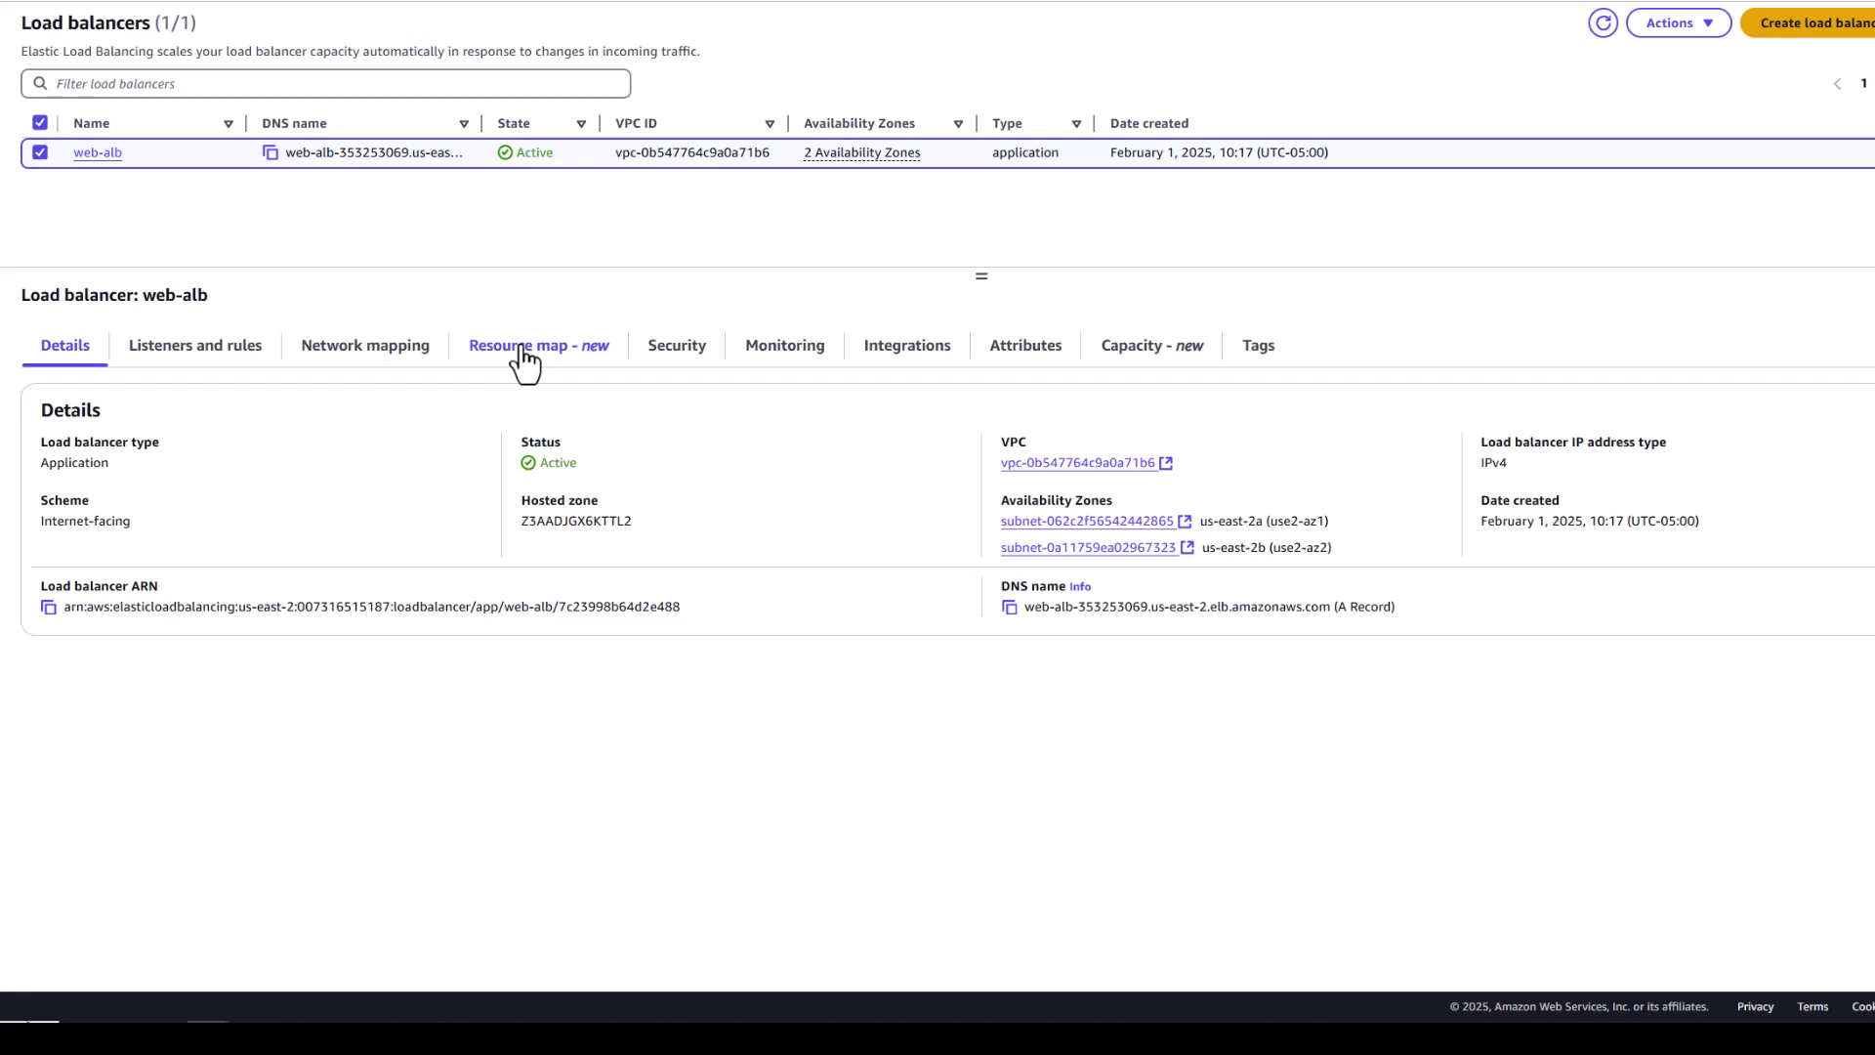
{"action": "left_click", "coordinate": [525, 362]}
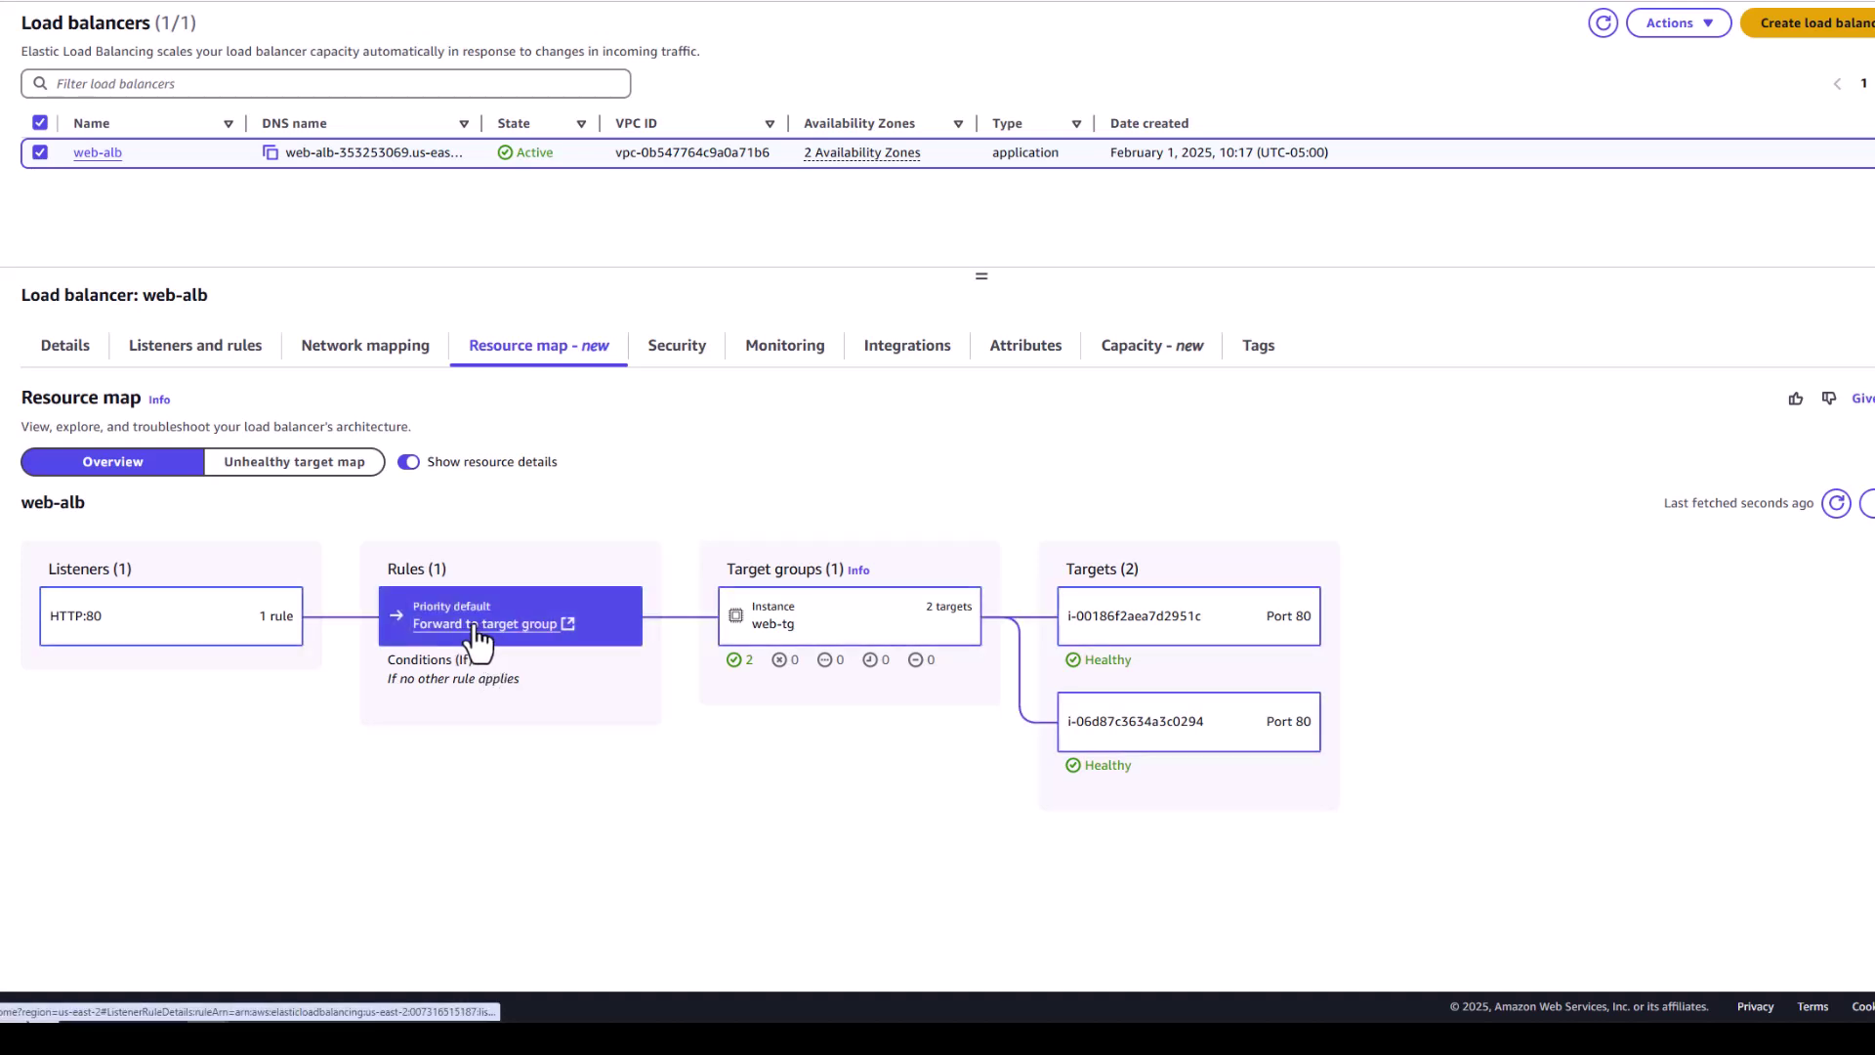
{"action": "left_click", "coordinate": [568, 625]}
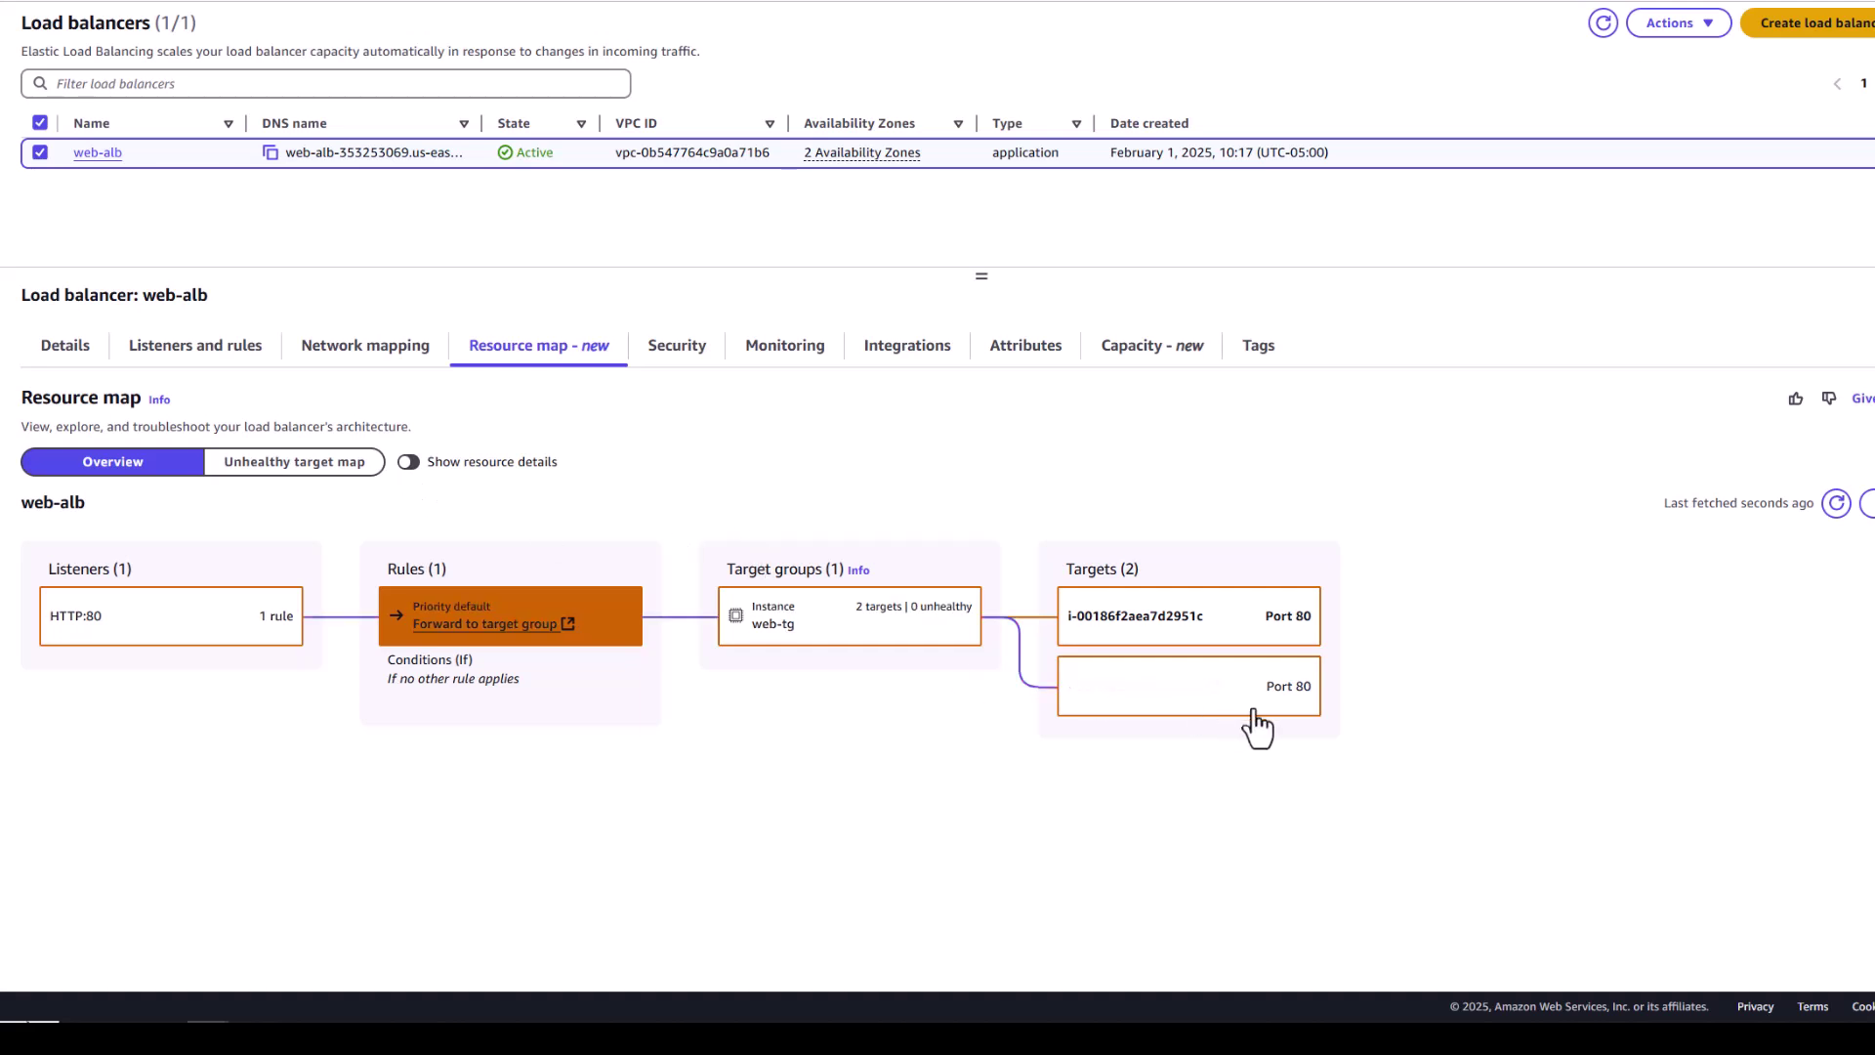
{"action": "left_click", "coordinate": [1185, 617]}
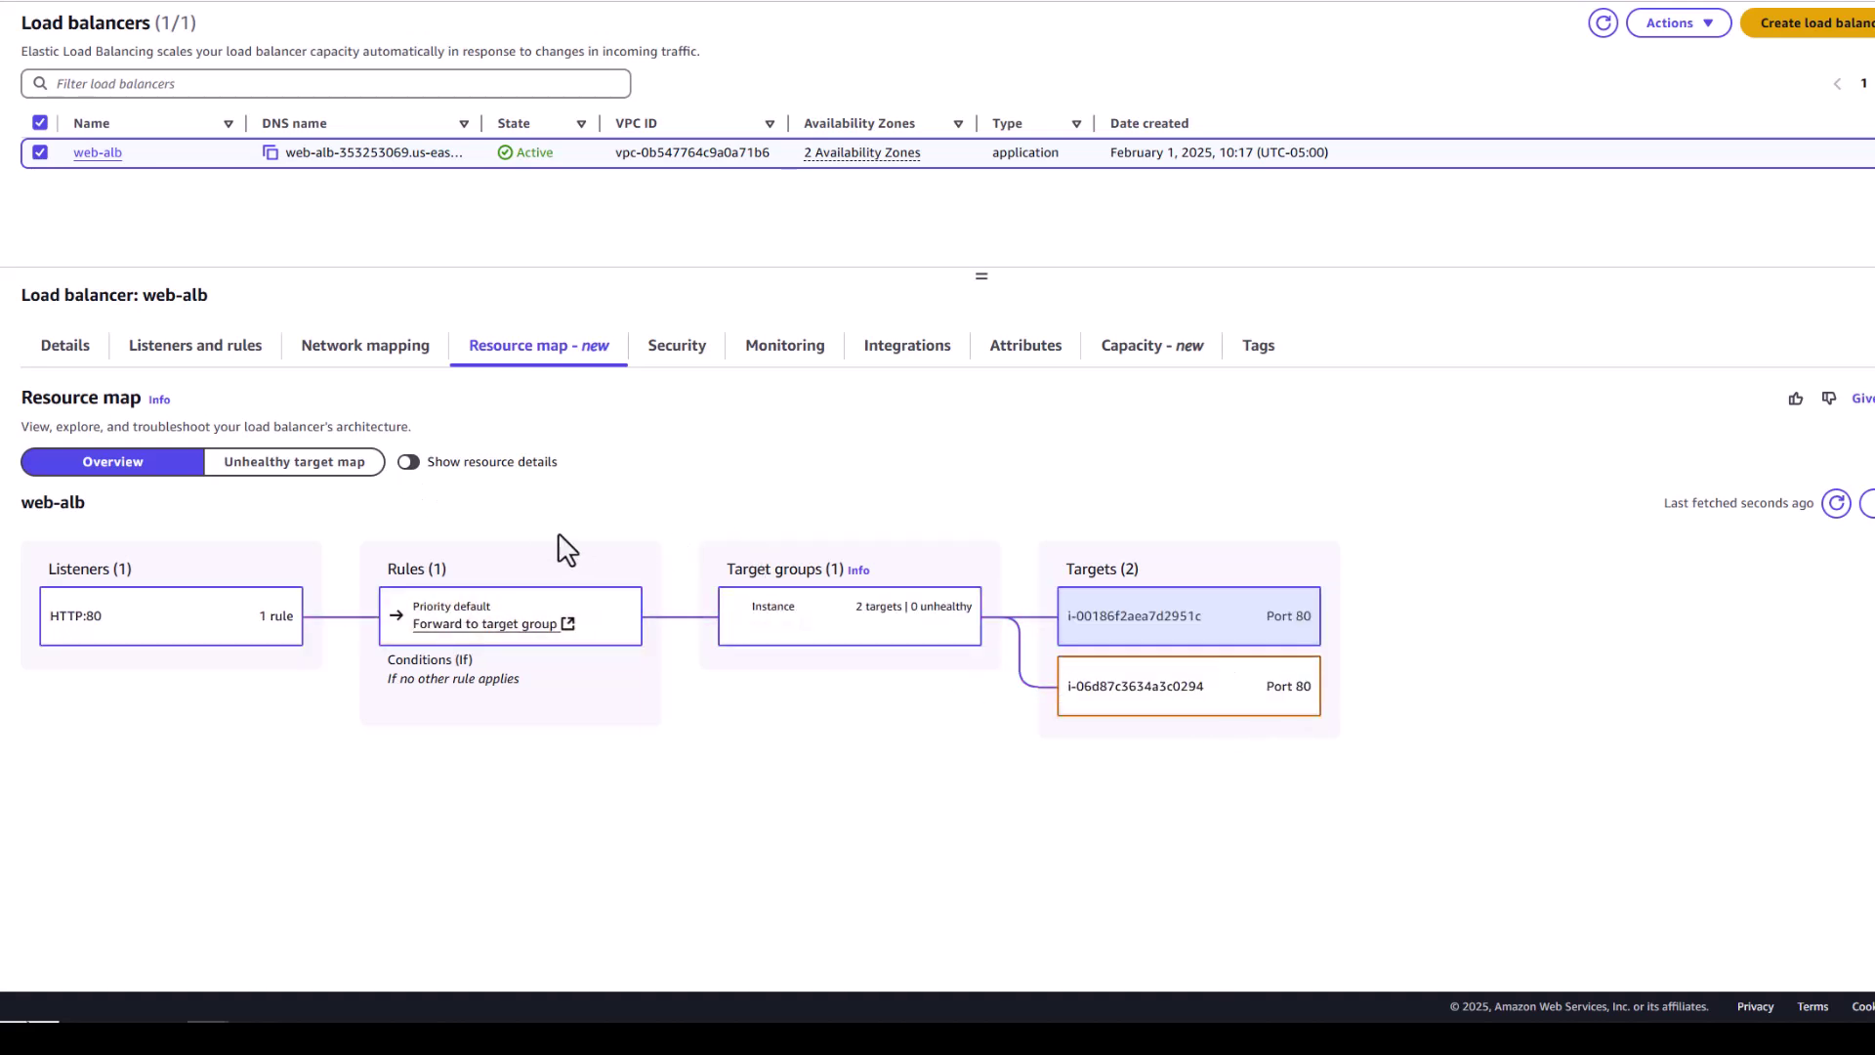
{"action": "left_click", "coordinate": [409, 465]}
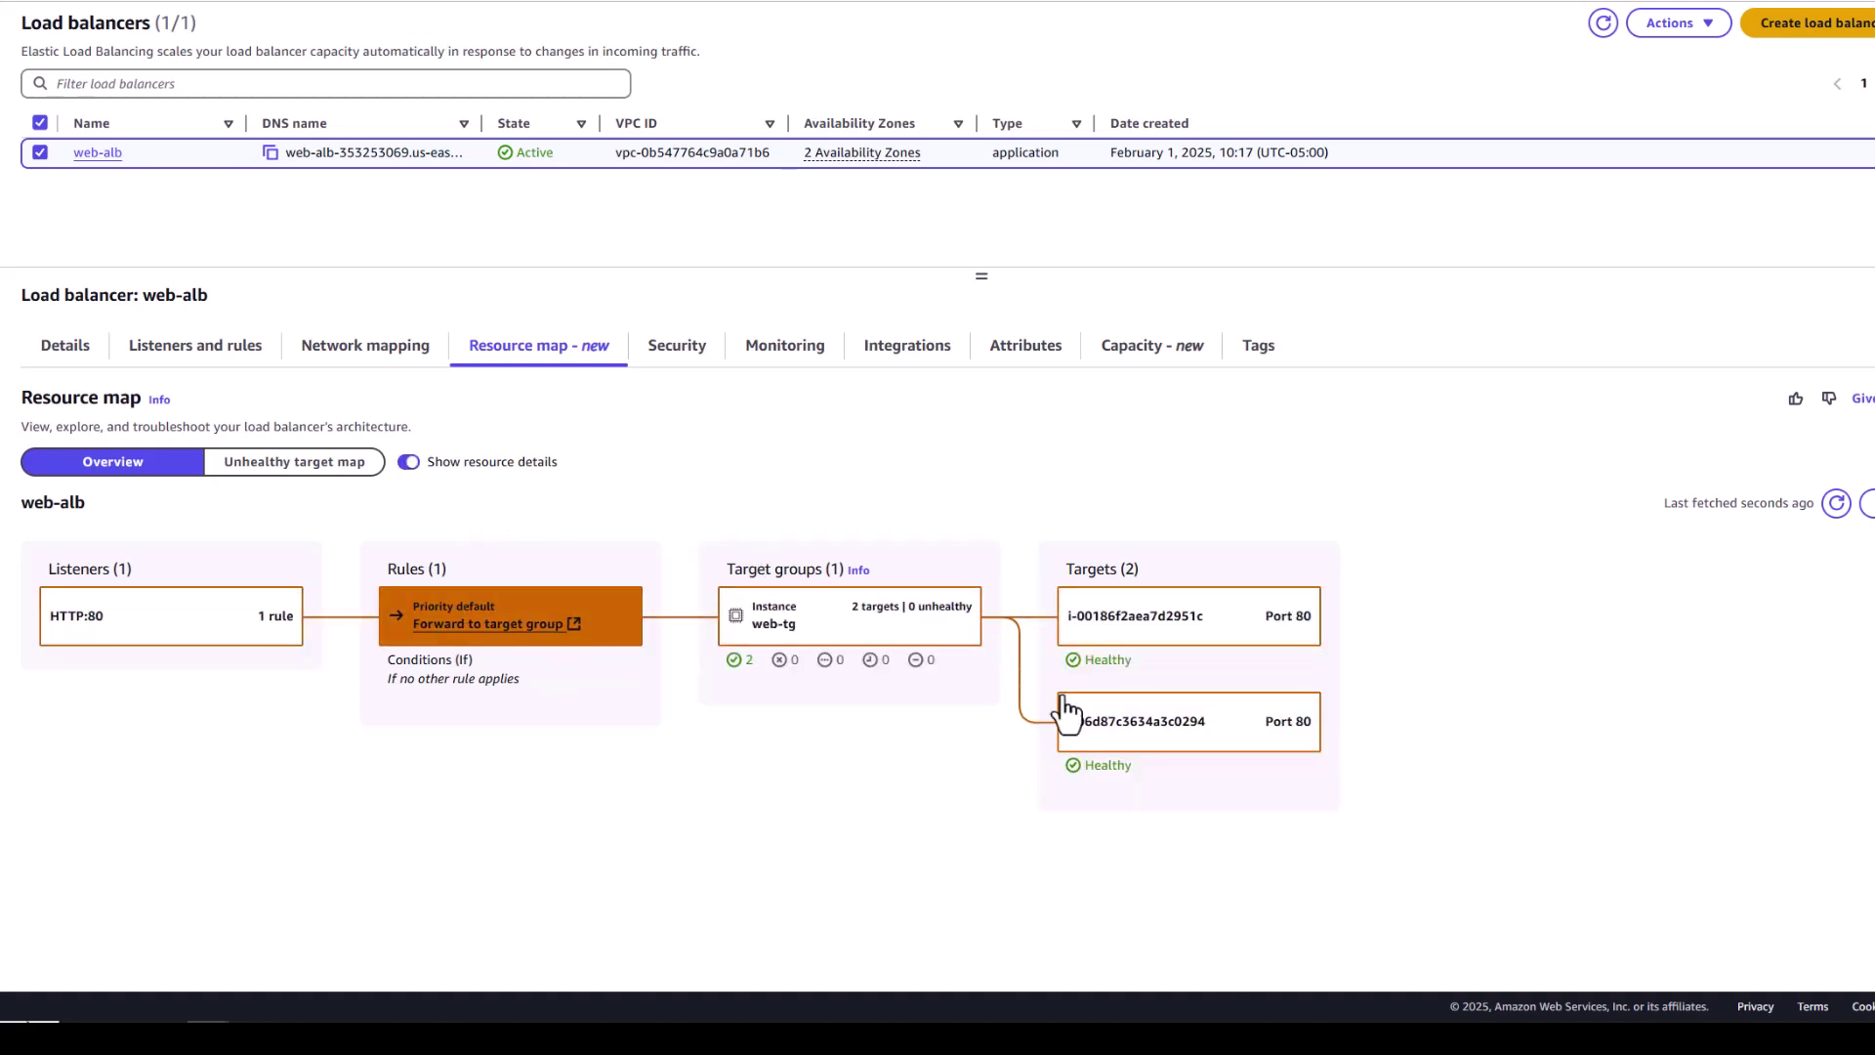